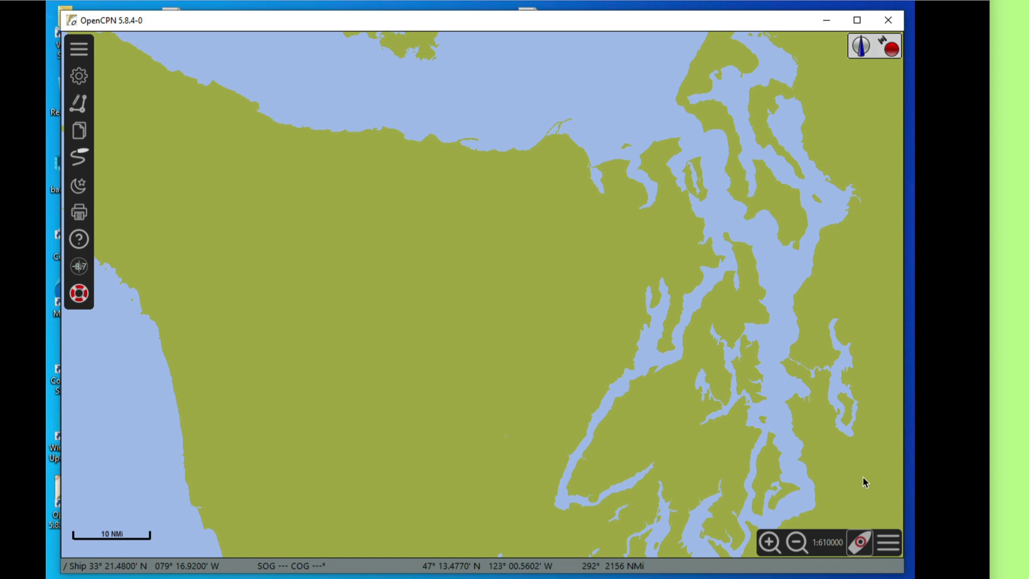
Tick Show Currents in Chart Panel Options to display tidal current arrows over Puget Sound.
{"action": "left_click", "coordinate": [887, 542]}
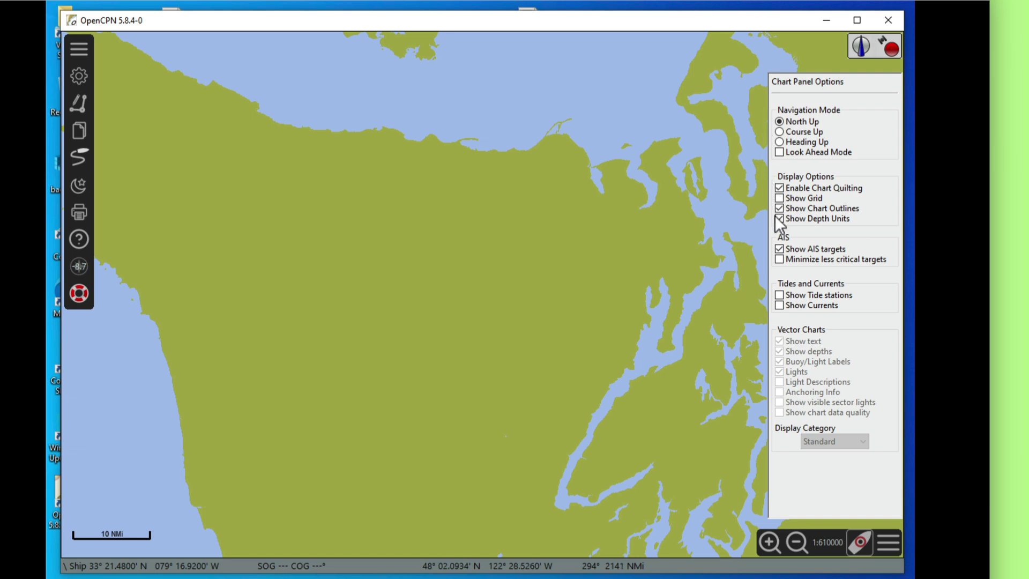
{"action": "left_click", "coordinate": [779, 305]}
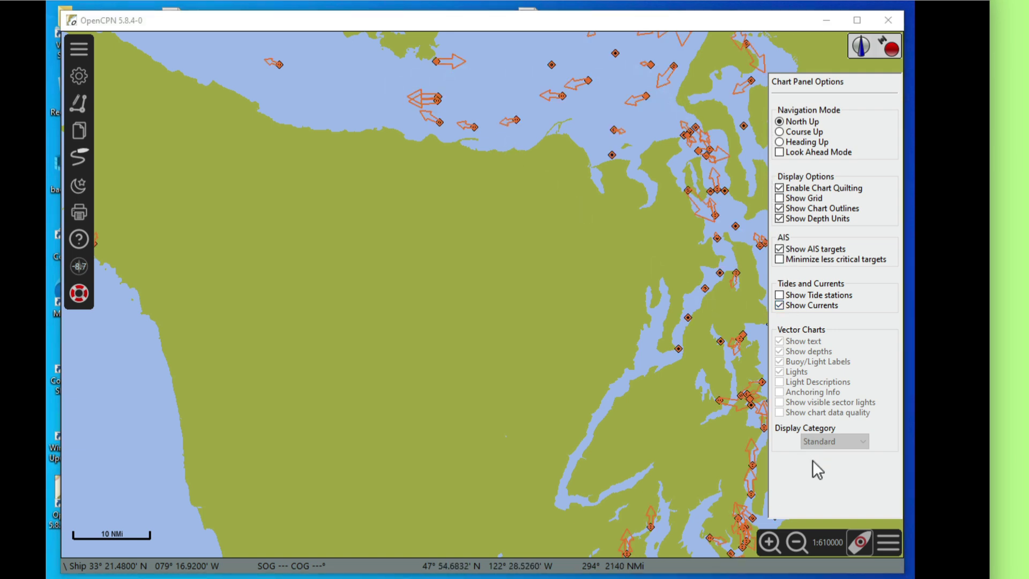
{"action": "left_click", "coordinate": [889, 542]}
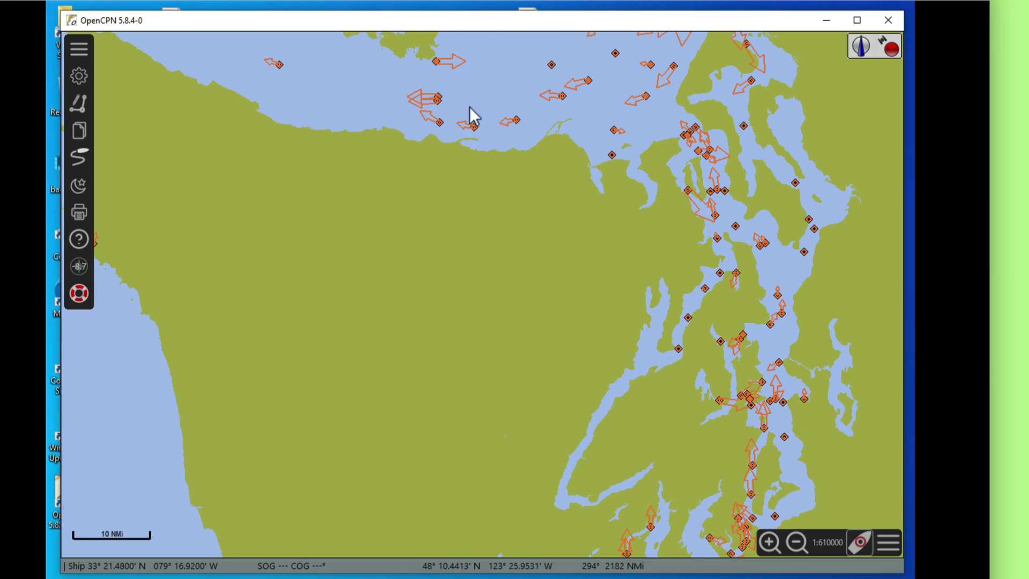
{"action": "left_click", "coordinate": [503, 121]}
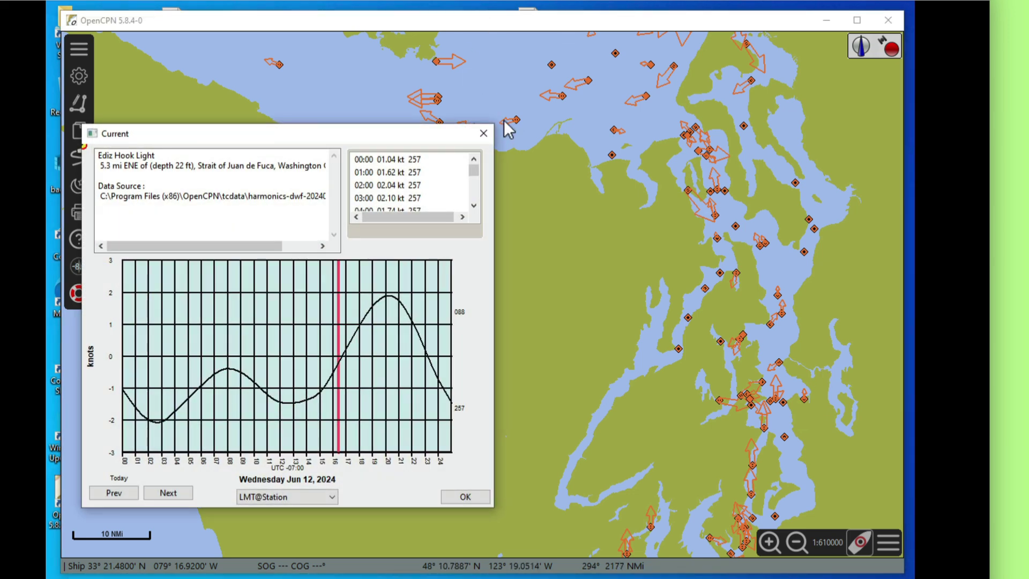
{"action": "left_click_drag", "start_coordinate": [365, 131], "coordinate": [475, 159]}
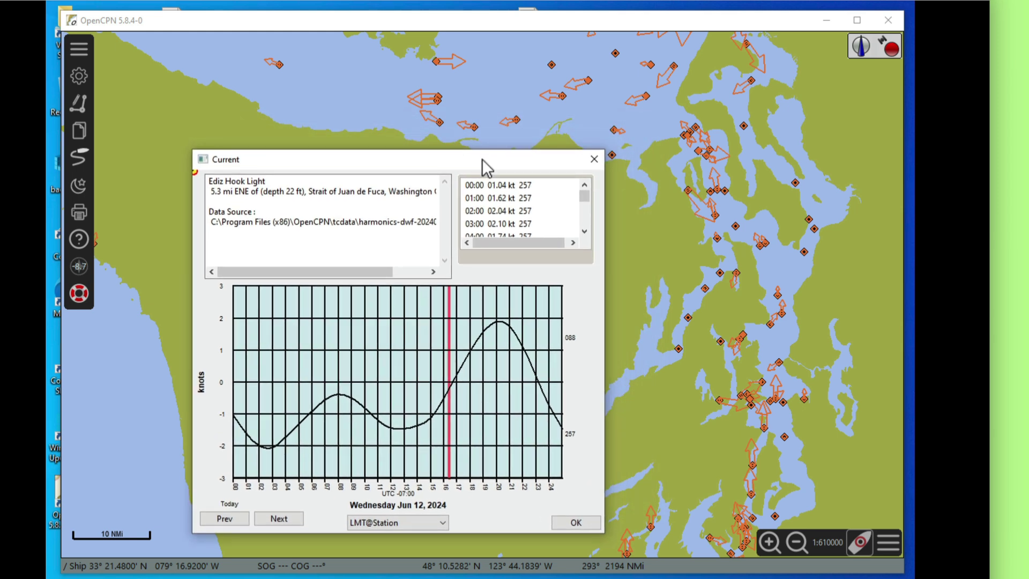
{"action": "left_click", "coordinate": [593, 158]}
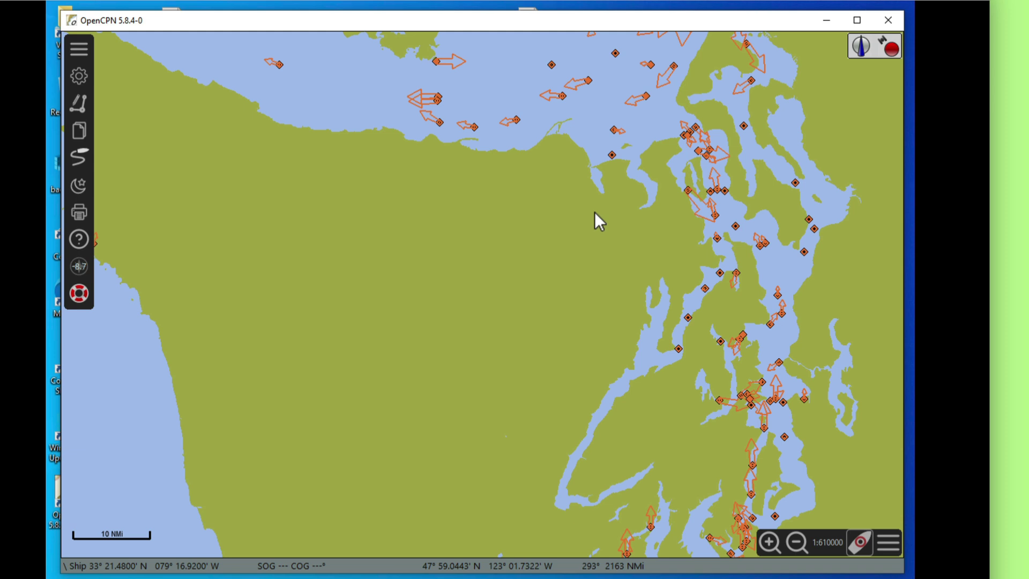
{"action": "left_click_drag", "start_coordinate": [458, 220], "coordinate": [461, 238]}
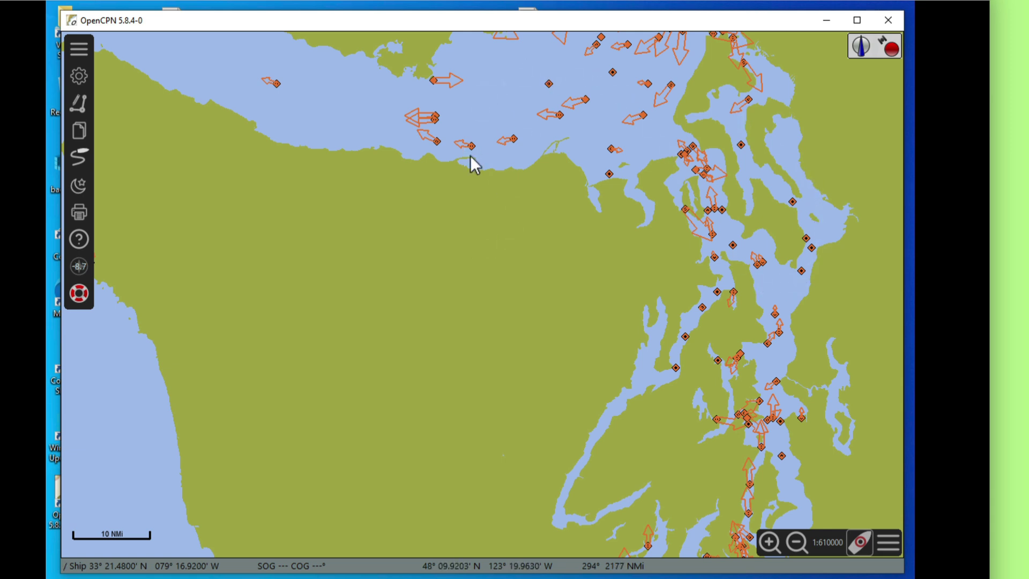
{"action": "left_click_drag", "start_coordinate": [541, 296], "coordinate": [544, 303]}
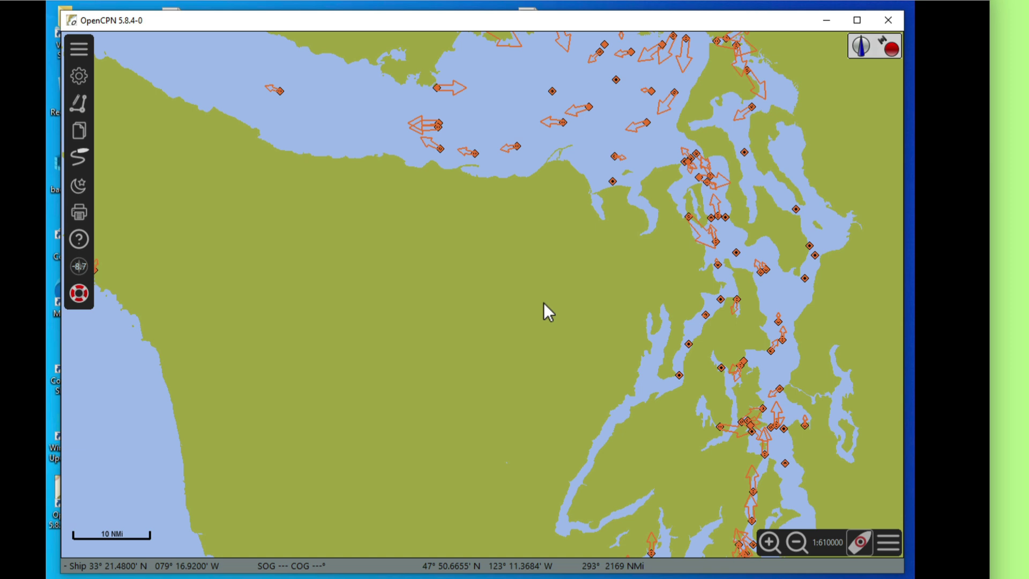
{"action": "double_click", "coordinate": [508, 146]}
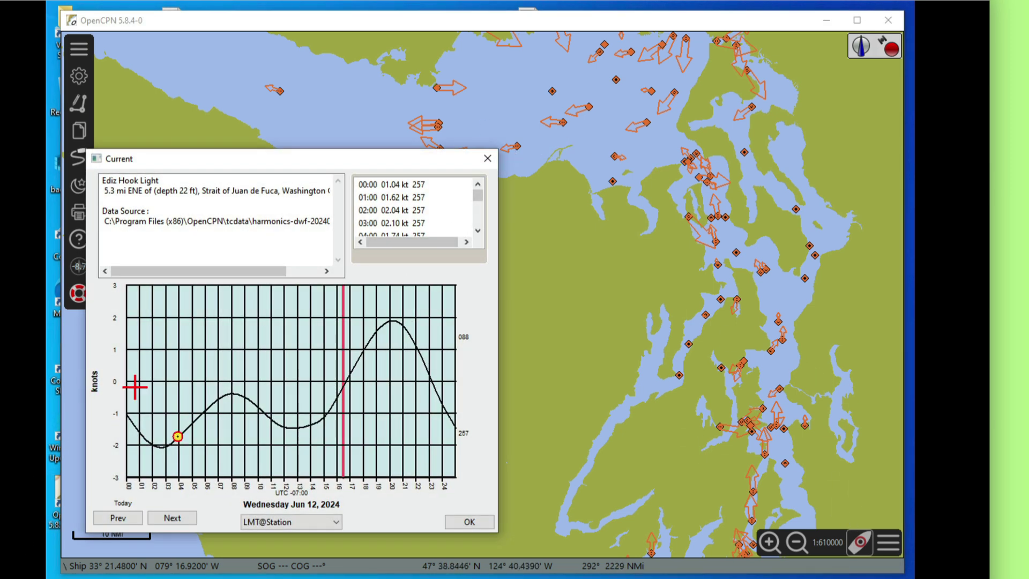
{"action": "left_click", "coordinate": [168, 517]}
{"action": "left_click", "coordinate": [168, 517]}
{"action": "left_click", "coordinate": [169, 518]}
{"action": "left_click", "coordinate": [169, 518]}
{"action": "left_click", "coordinate": [168, 518]}
{"action": "left_click", "coordinate": [169, 519]}
{"action": "left_click", "coordinate": [169, 518]}
{"action": "left_click", "coordinate": [170, 517]}
{"action": "left_click", "coordinate": [171, 517]}
{"action": "left_click", "coordinate": [170, 517]}
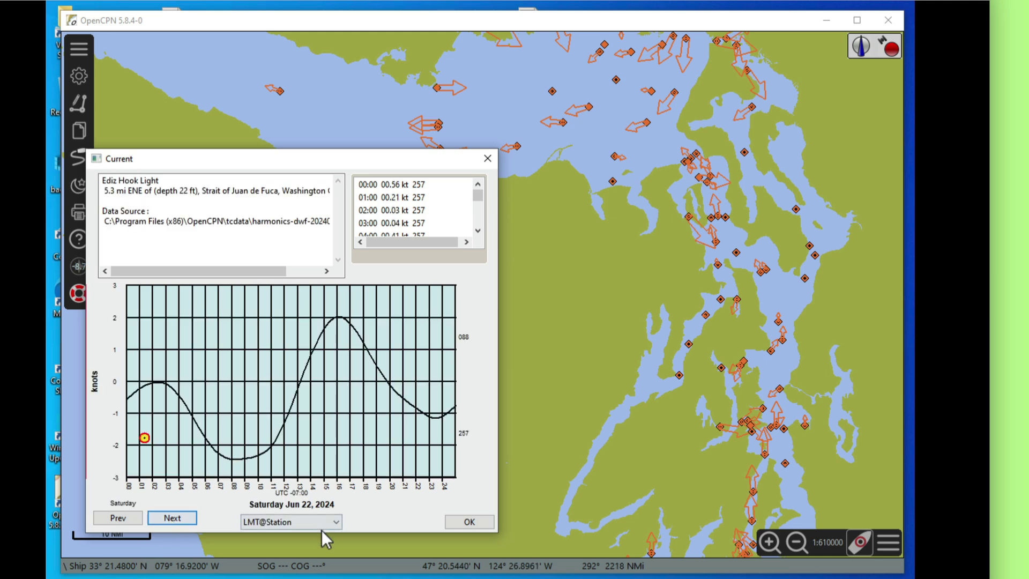
{"action": "left_click", "coordinate": [469, 521]}
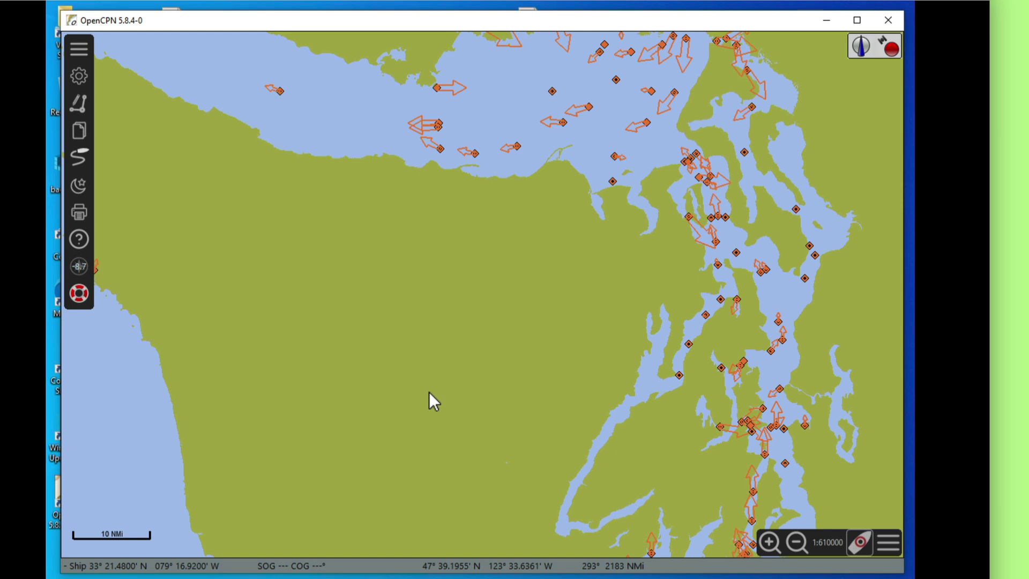
Untick Show Currents in Chart Panel Options so the tidal arrows and station markers disappear.
{"action": "left_click", "coordinate": [887, 542]}
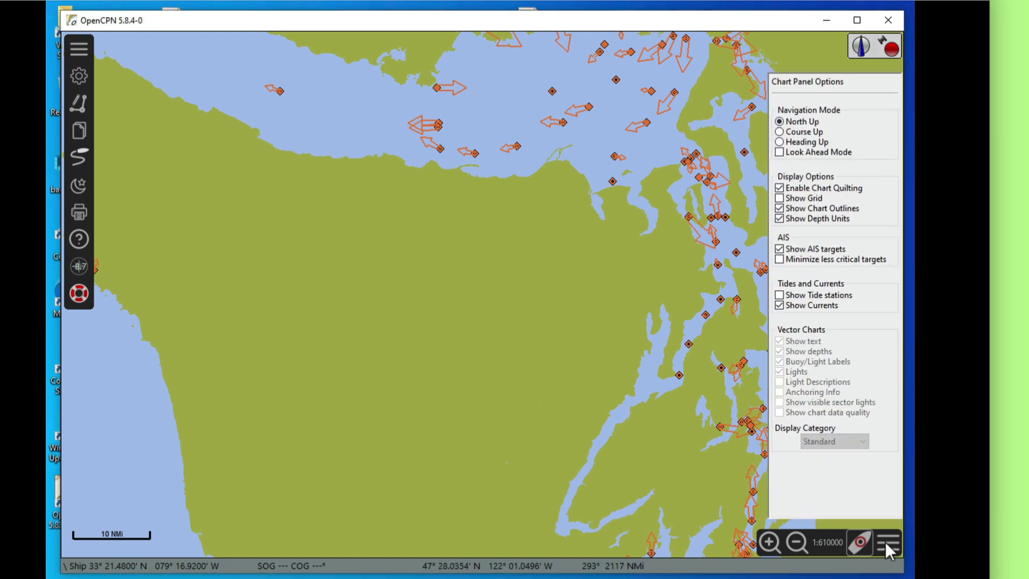
{"action": "left_click", "coordinate": [795, 306]}
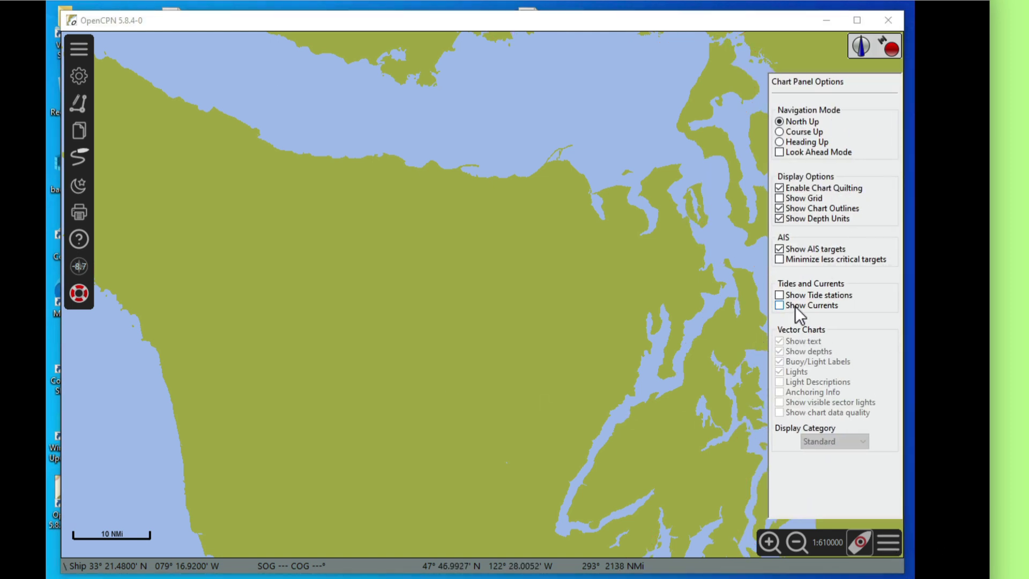
{"action": "left_click", "coordinate": [887, 542]}
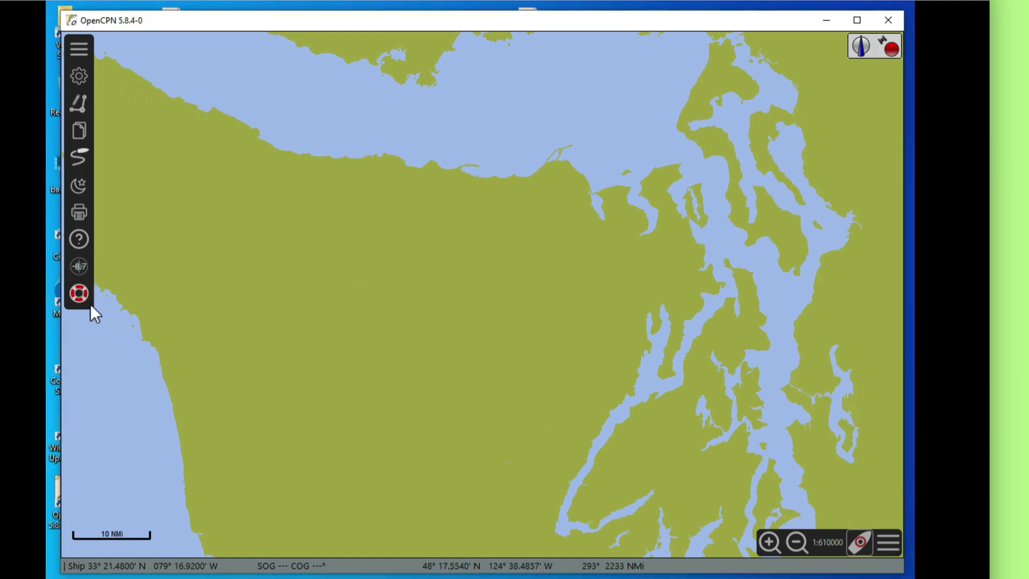
Tick Enabled for the GRIB plugin (version 4.1) on the Plugins tab and apply the change.
{"action": "left_click", "coordinate": [78, 76]}
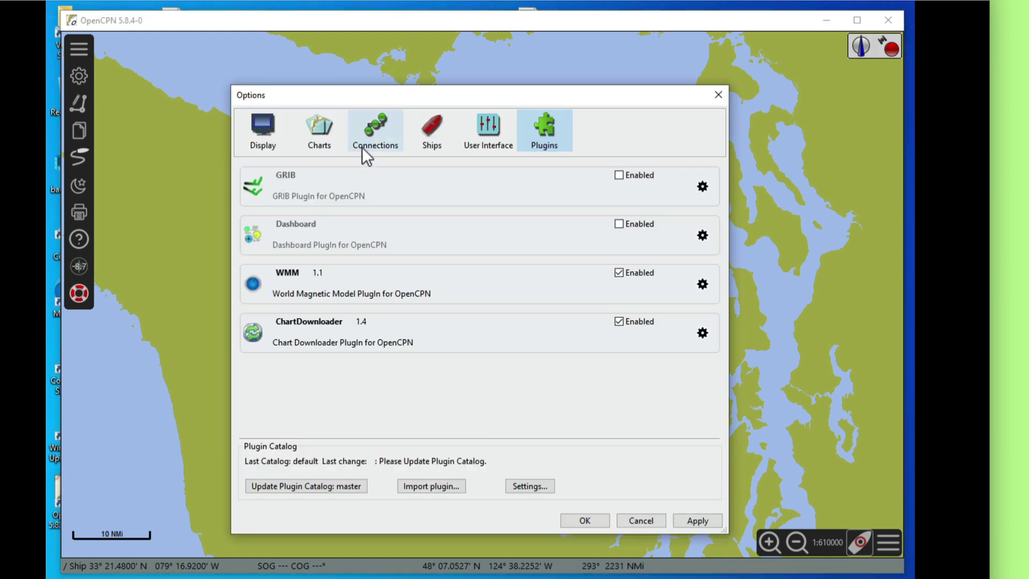
{"action": "left_click", "coordinate": [620, 174]}
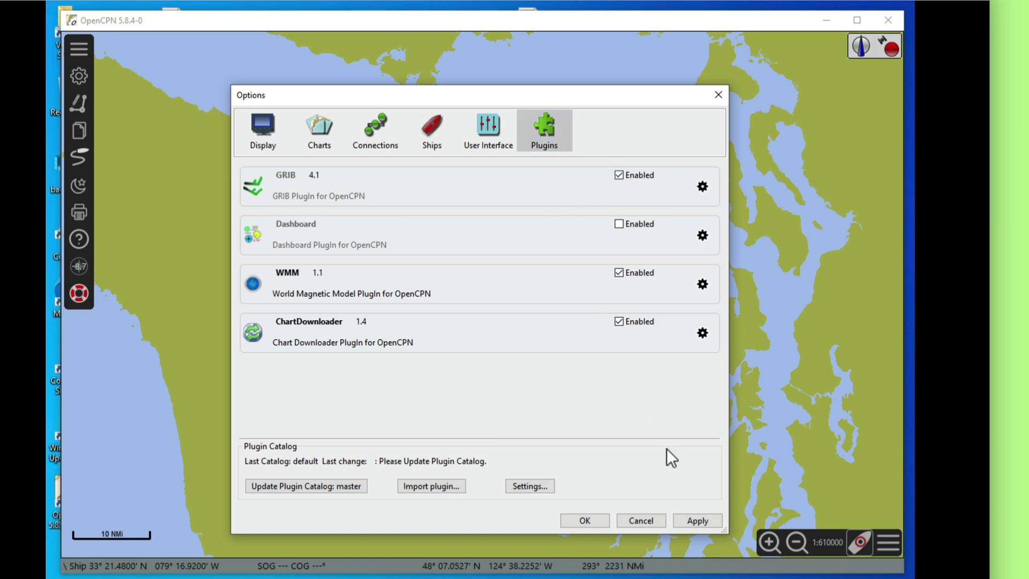
{"action": "left_click", "coordinate": [698, 521]}
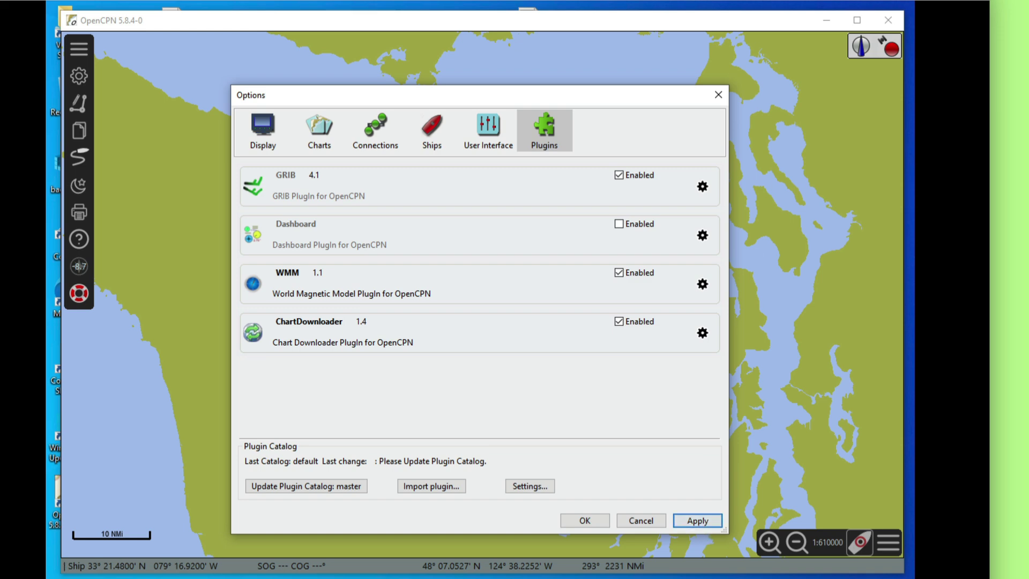
{"action": "left_click", "coordinate": [720, 96]}
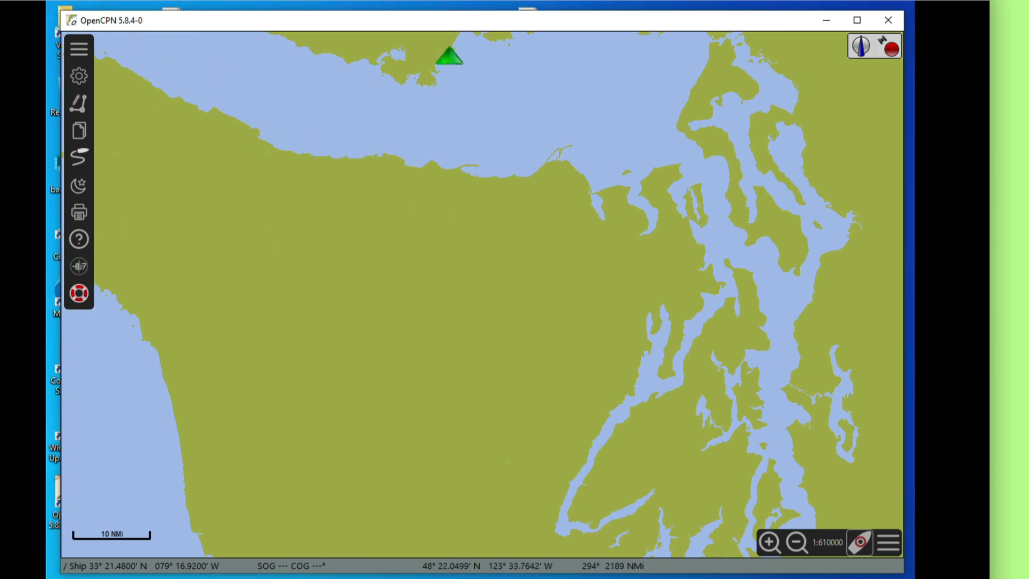
Restart OpenCPN, then pan the chart to centre on the Strait of Juan de Fuca.
{"action": "left_click", "coordinate": [888, 20]}
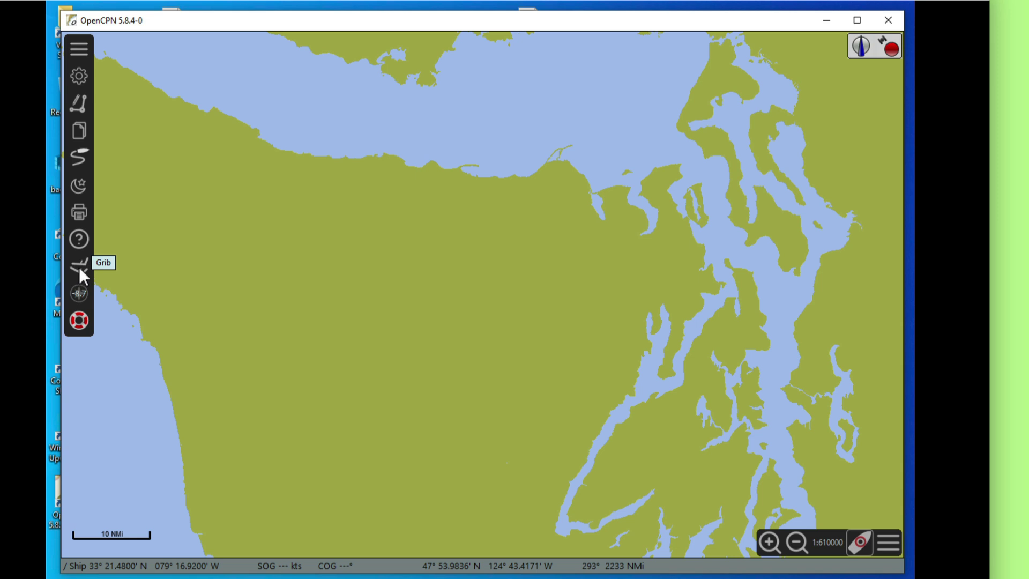
{"action": "left_click_drag", "start_coordinate": [333, 351], "coordinate": [349, 296]}
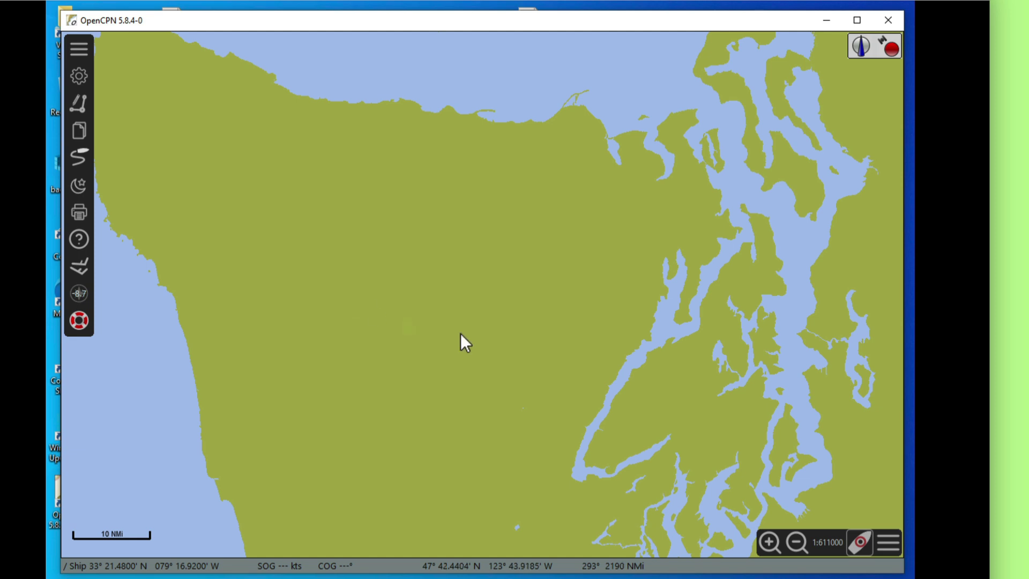
{"action": "left_click_drag", "start_coordinate": [482, 341], "coordinate": [430, 256]}
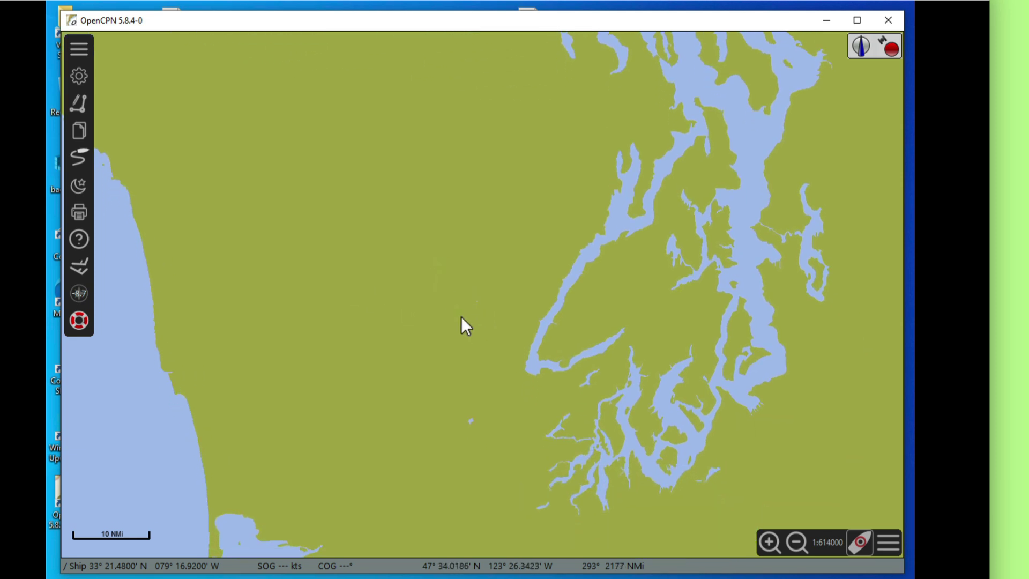
{"action": "left_click_drag", "start_coordinate": [463, 322], "coordinate": [444, 262]}
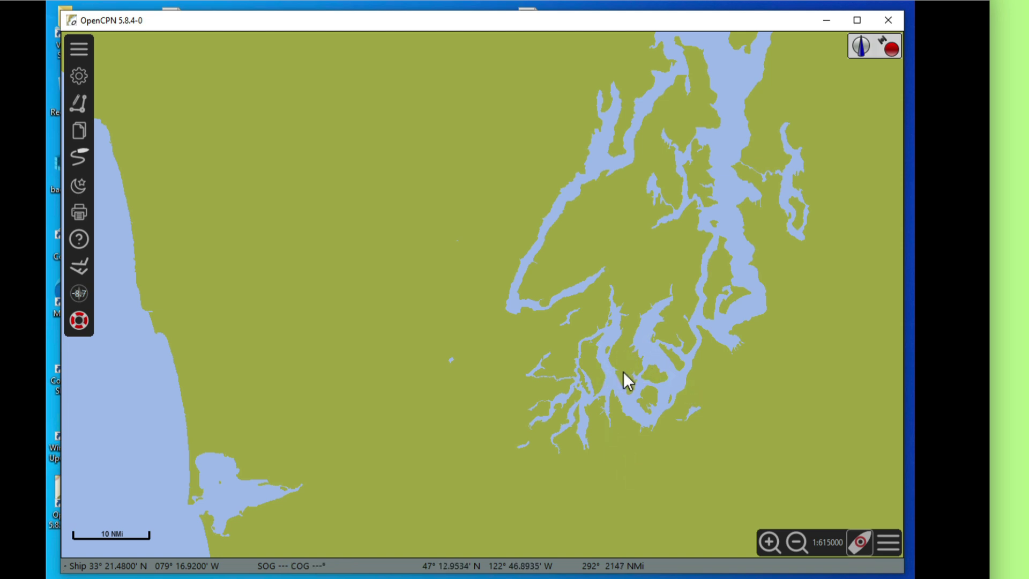
{"action": "left_click_drag", "start_coordinate": [480, 146], "coordinate": [619, 464]}
{"action": "left_click_drag", "start_coordinate": [372, 347], "coordinate": [333, 275]}
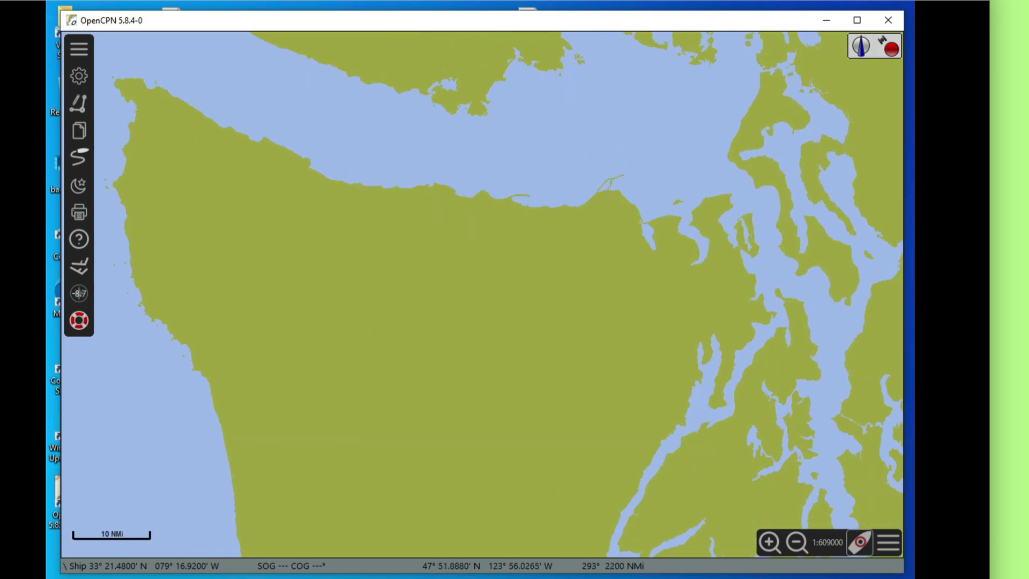
Start a Saildocs GFS e-mail request with a 16-day time range, accepting the long-range warning.
{"action": "left_click", "coordinate": [79, 271]}
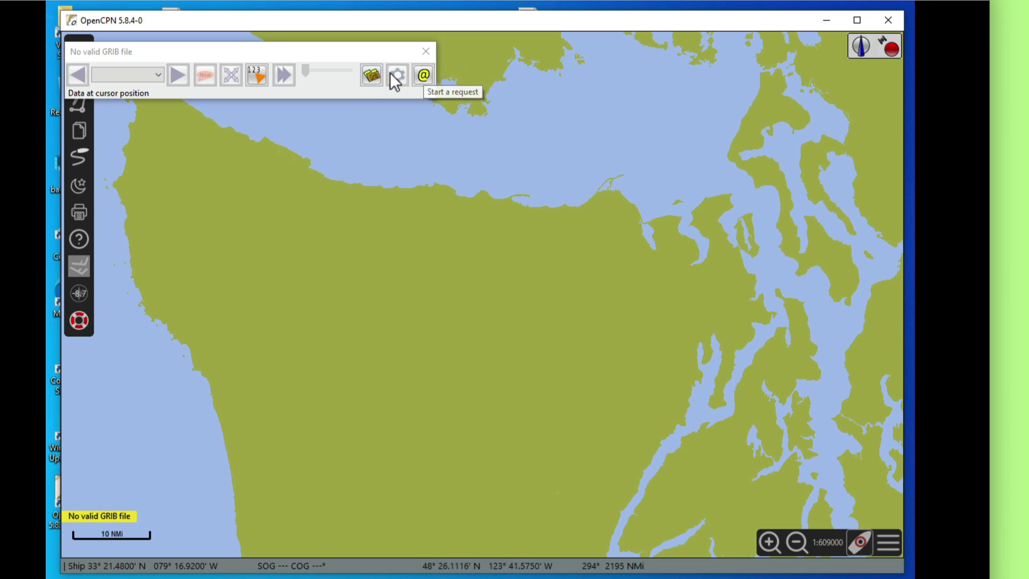
{"action": "left_click", "coordinate": [422, 75]}
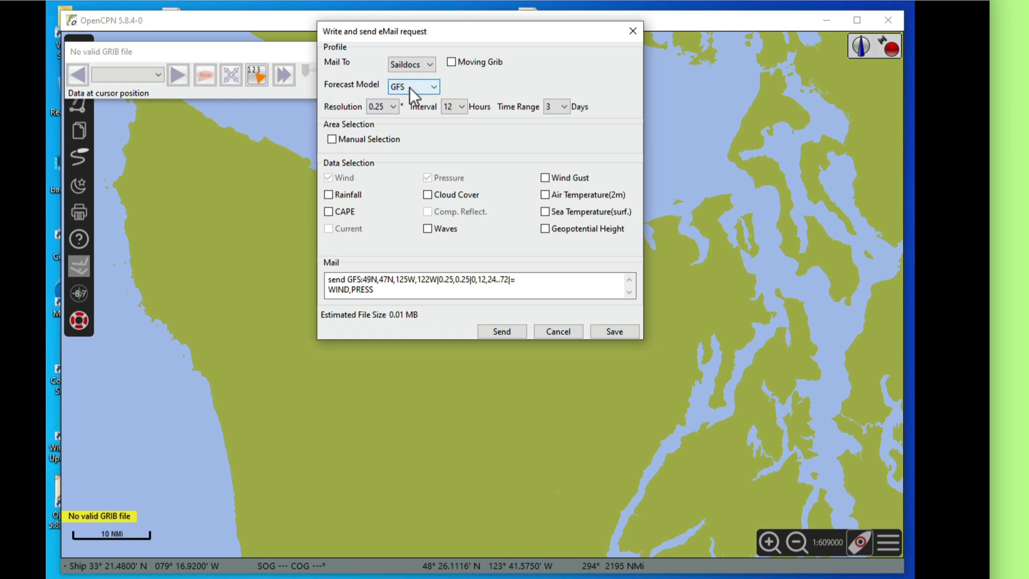
{"action": "left_click", "coordinate": [565, 106]}
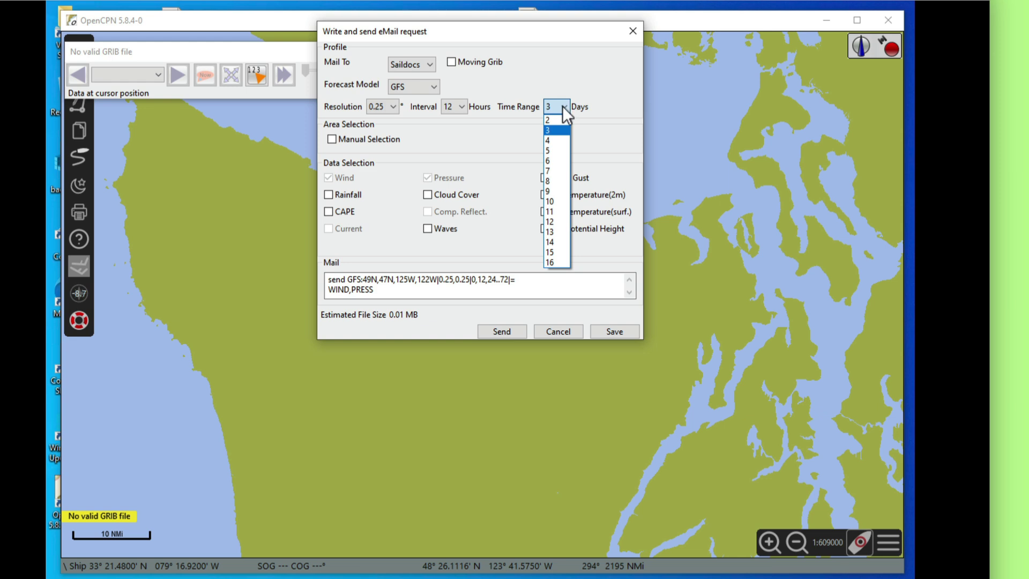
{"action": "left_click", "coordinate": [554, 263]}
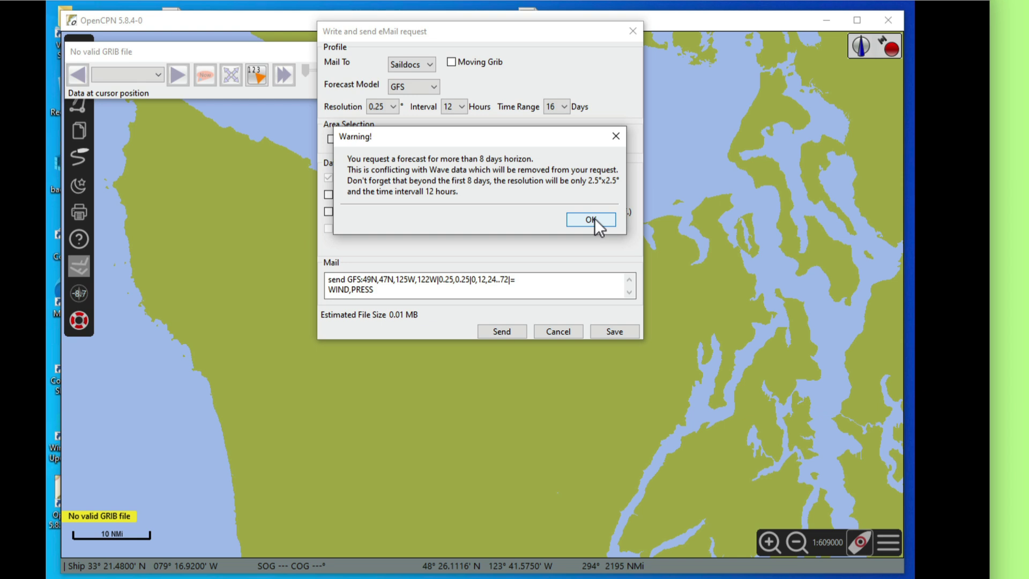
{"action": "left_click", "coordinate": [591, 220]}
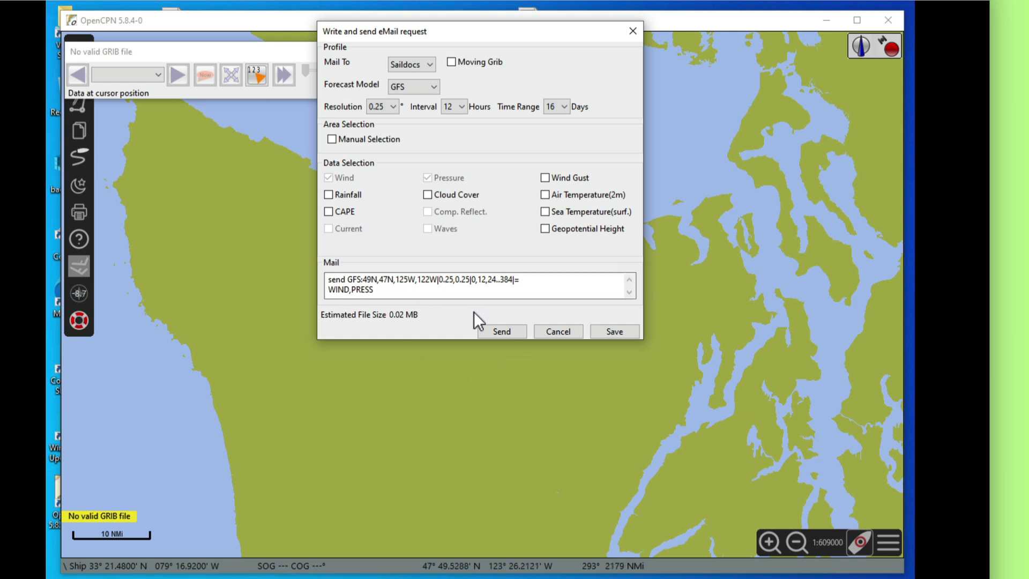
Send the GFS grib-request e-mail to Saildocs through Windows Mail, then close Mail.
{"action": "left_click", "coordinate": [498, 331]}
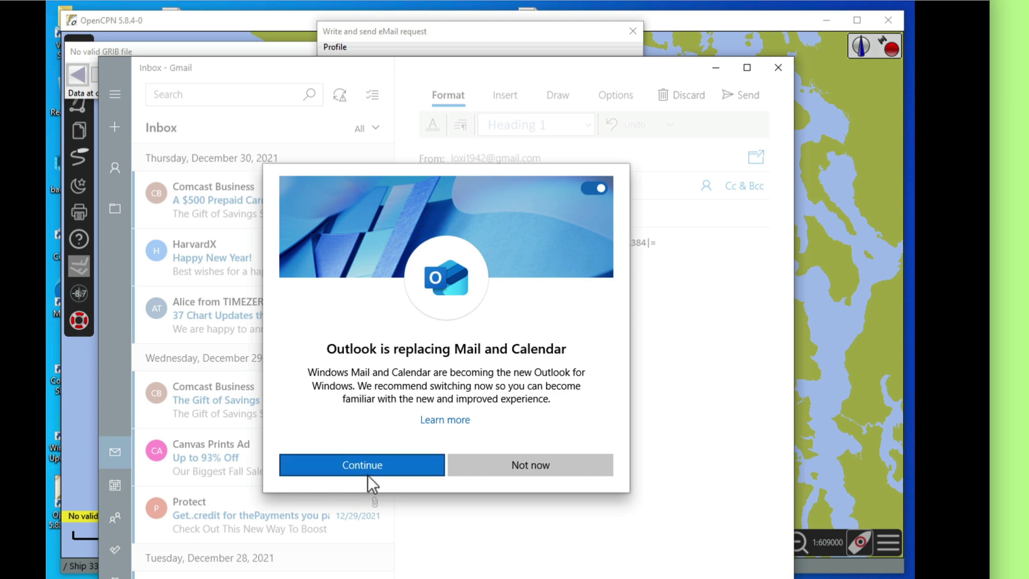
{"action": "left_click", "coordinate": [373, 462]}
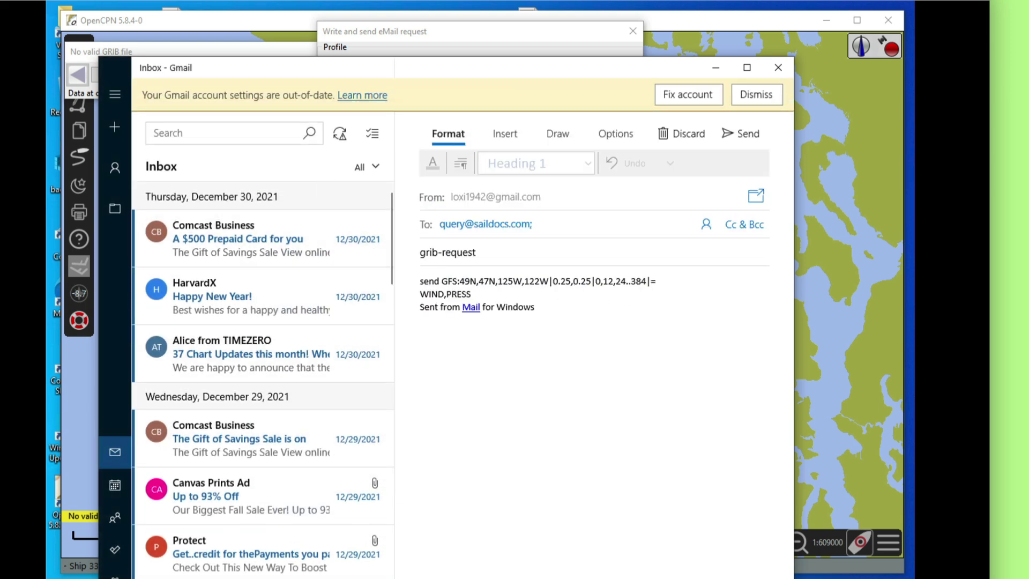
{"action": "left_click", "coordinate": [750, 136]}
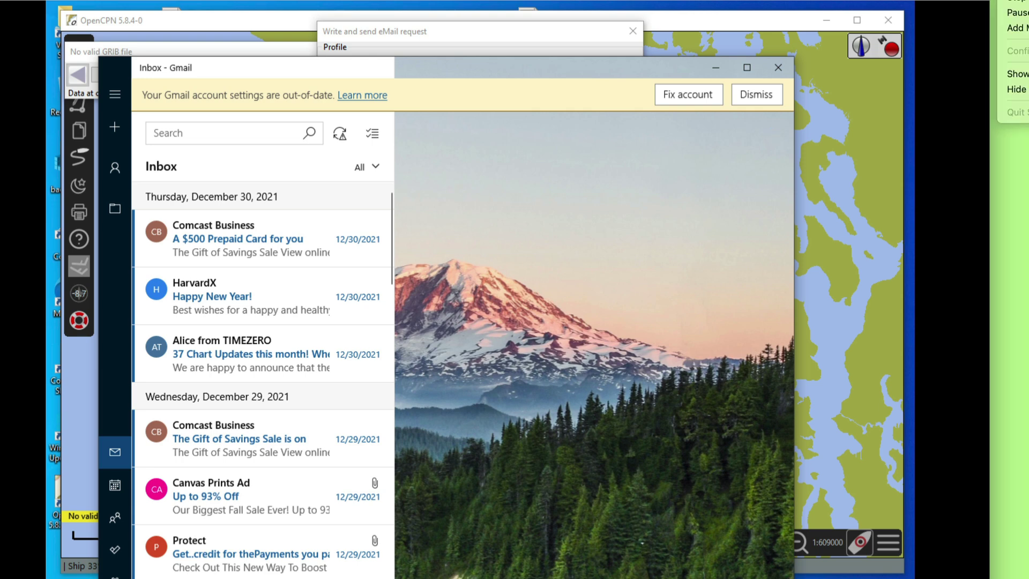
{"action": "left_click", "coordinate": [1017, 14]}
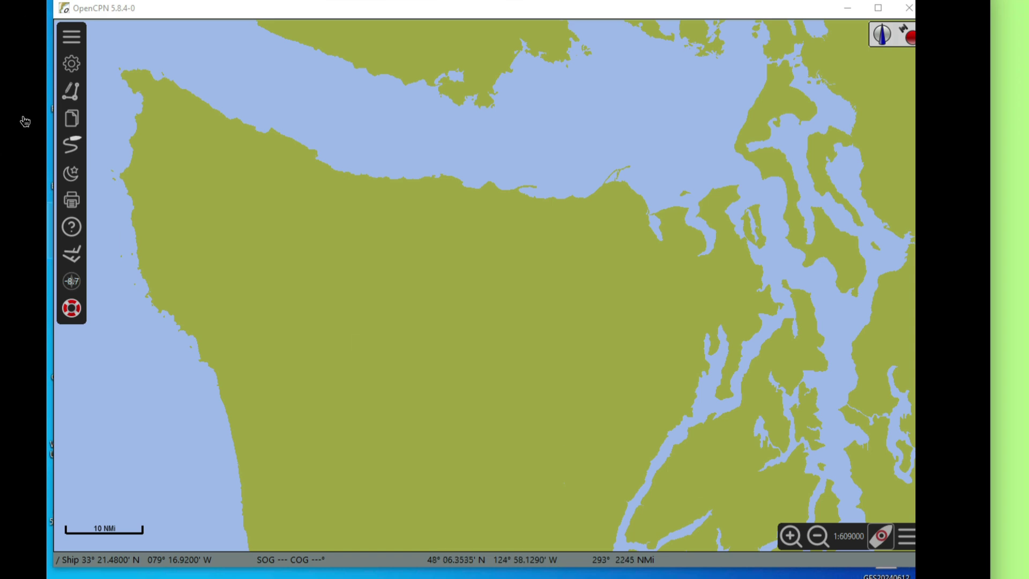
Open the GRIB weather panel from the left toolbar, showing no GRIB file loaded.
{"action": "left_click", "coordinate": [71, 253]}
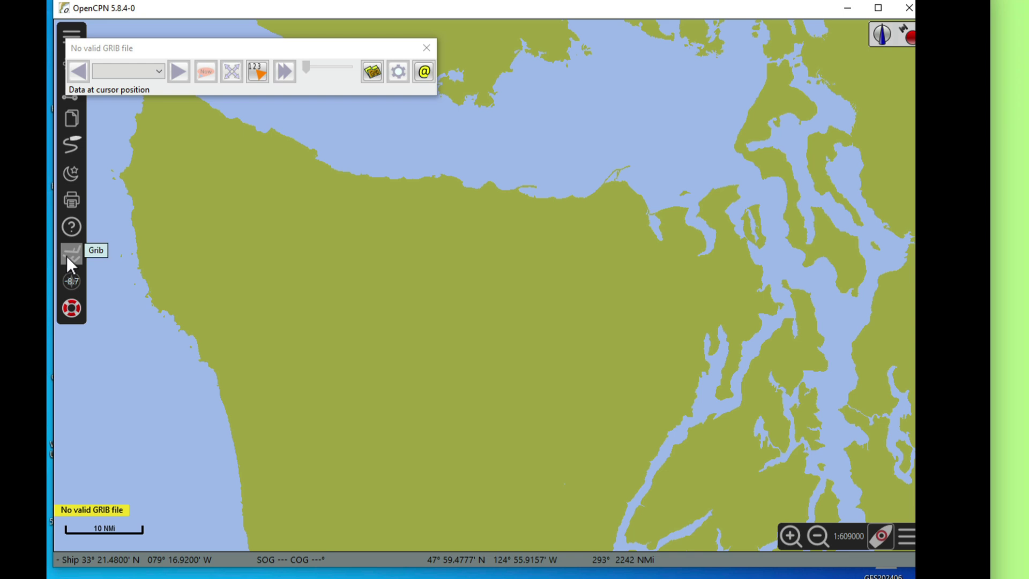
Browse to the Desktop and select GFS20240612233003702.grb in the Select a GRIB file dialog.
{"action": "left_click", "coordinate": [373, 70]}
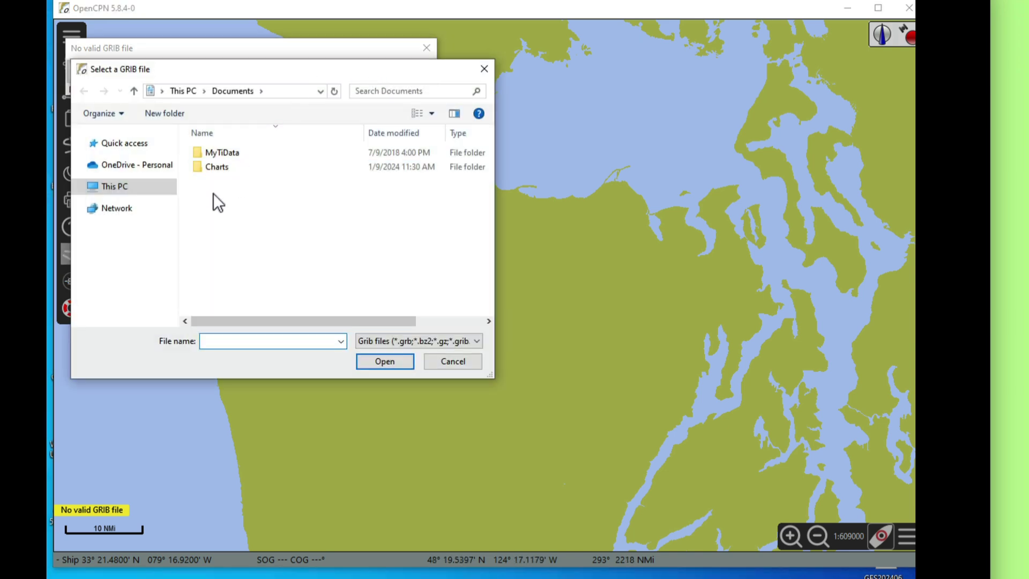
{"action": "left_click", "coordinate": [139, 188]}
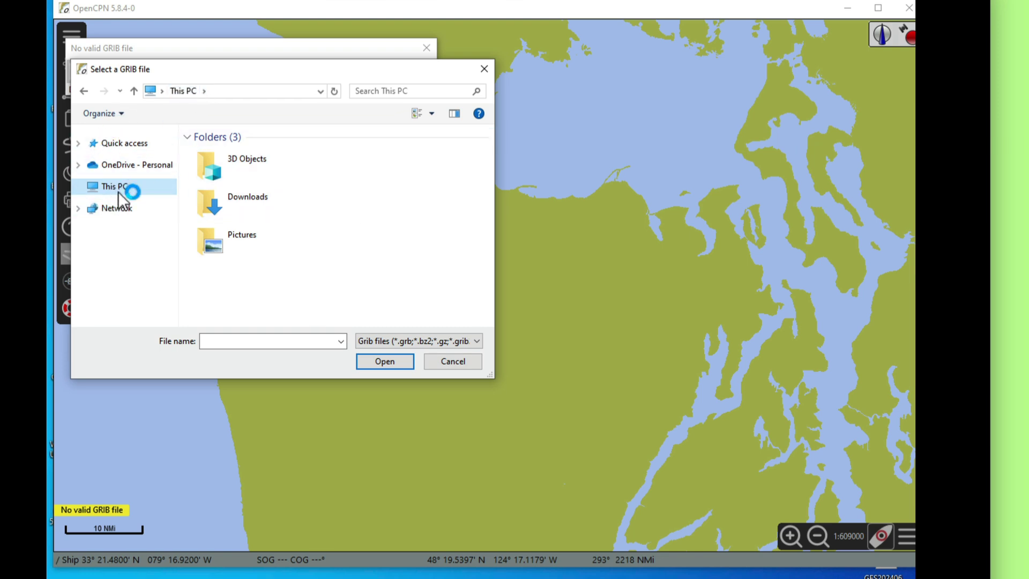
{"action": "left_click", "coordinate": [134, 91]}
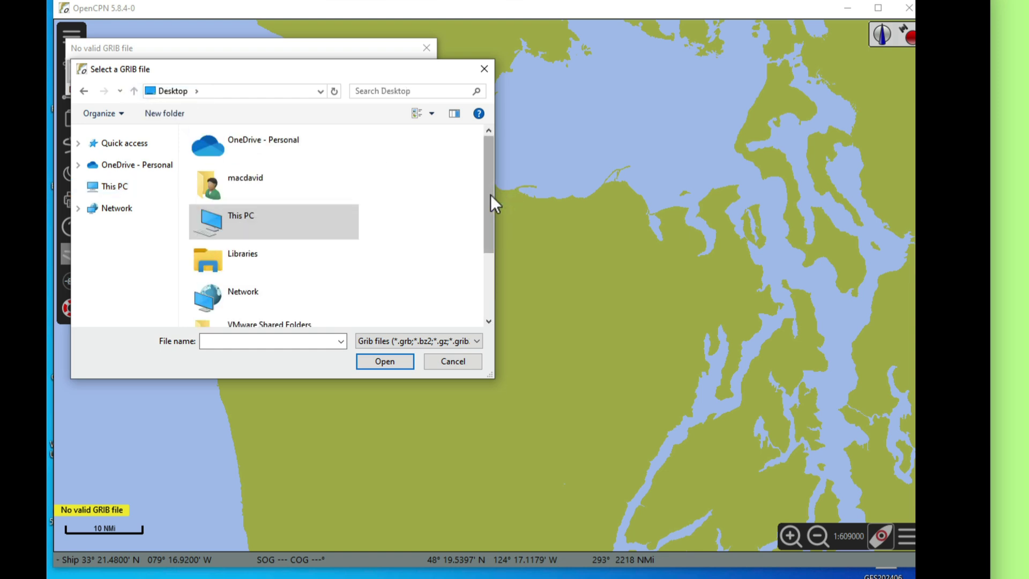
{"action": "left_click_drag", "start_coordinate": [489, 198], "coordinate": [486, 150]}
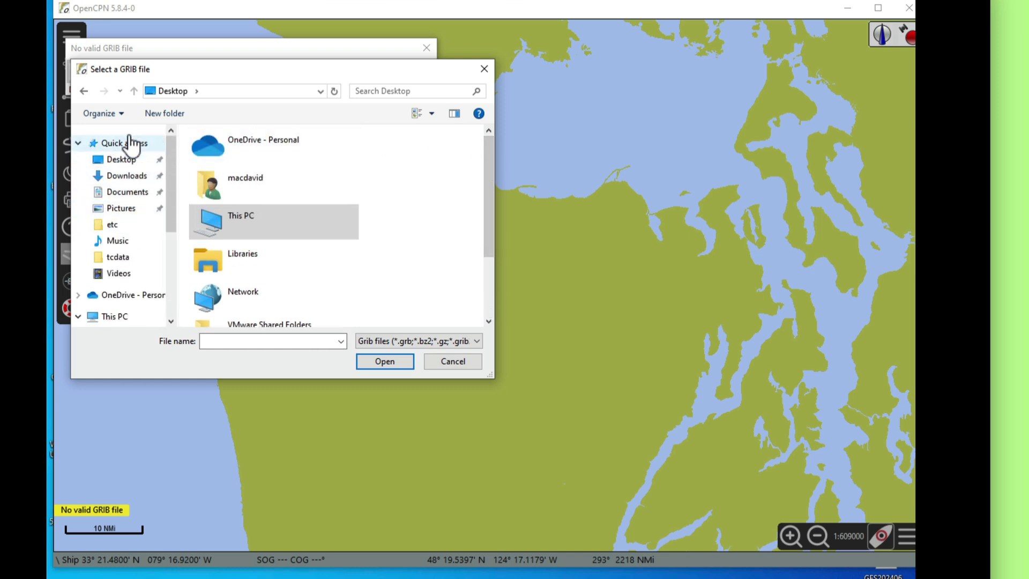
{"action": "left_click", "coordinate": [132, 161]}
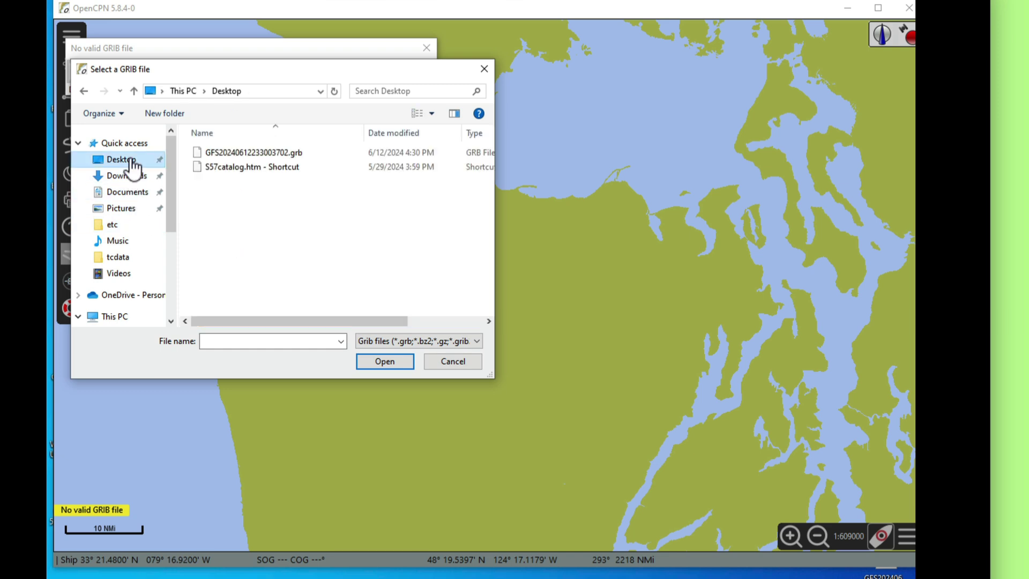
{"action": "left_click", "coordinate": [262, 151]}
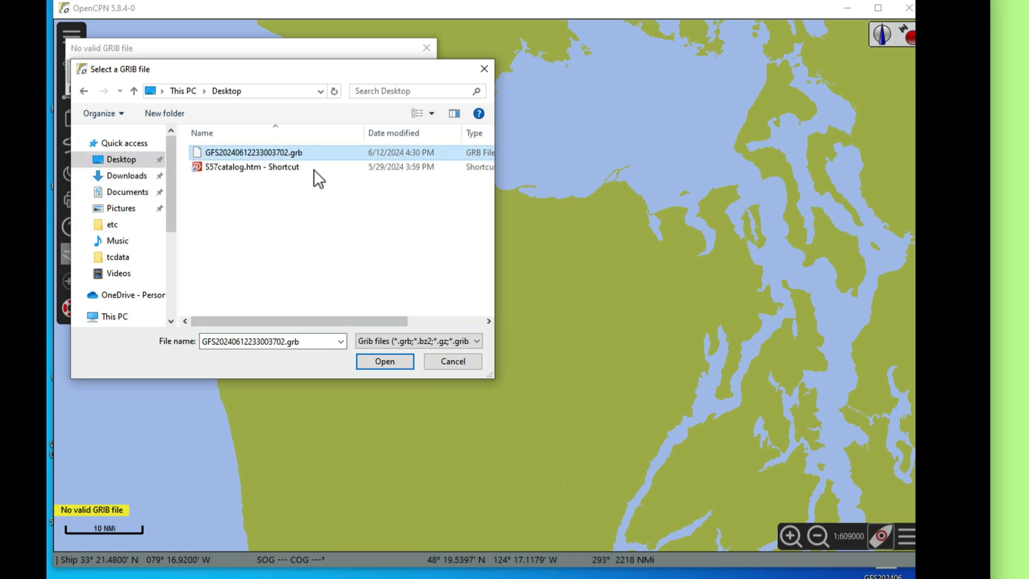
Open GFS20240612233003702.grb to show Wed 12-Jun-2024 18:00 UTC wind arrows, then scrub the time slider.
{"action": "left_click", "coordinate": [385, 360]}
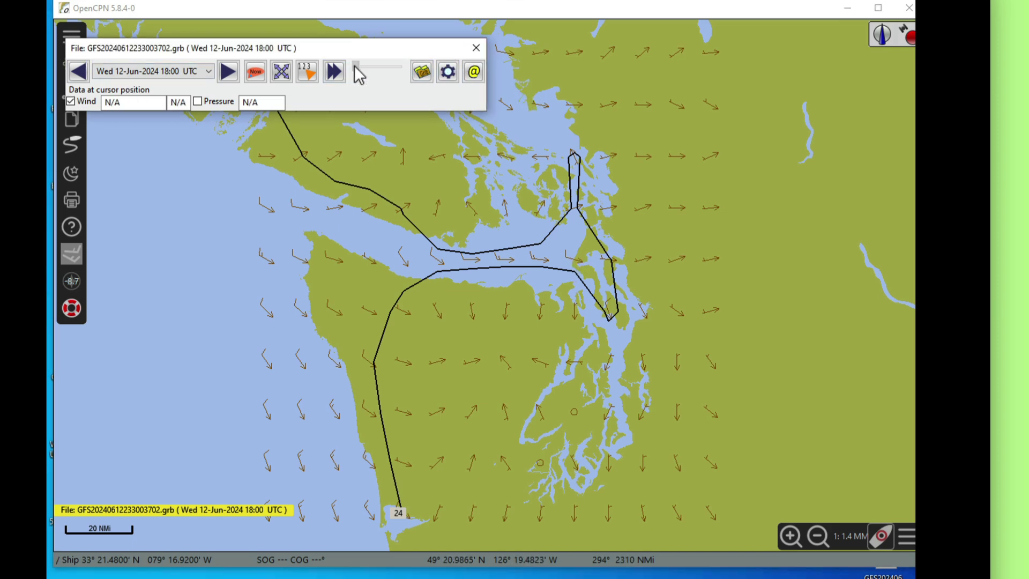
{"action": "mouse_move", "coordinate": [356, 69]}
{"action": "left_mouse_down"}
{"action": "mouse_move", "coordinate": [395, 72]}
{"action": "mouse_move", "coordinate": [355, 69]}
{"action": "left_mouse_up"}
Re-enable Show Currents over the GFS wind arrows and zoom in on the Strait of Juan de Fuca.
{"action": "left_click", "coordinate": [905, 540]}
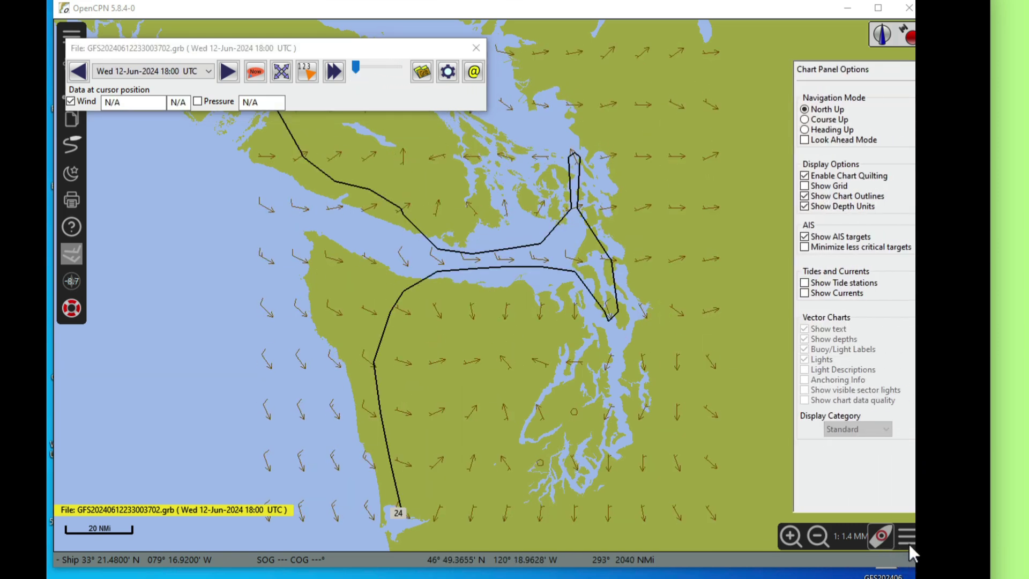
{"action": "left_click", "coordinate": [800, 292]}
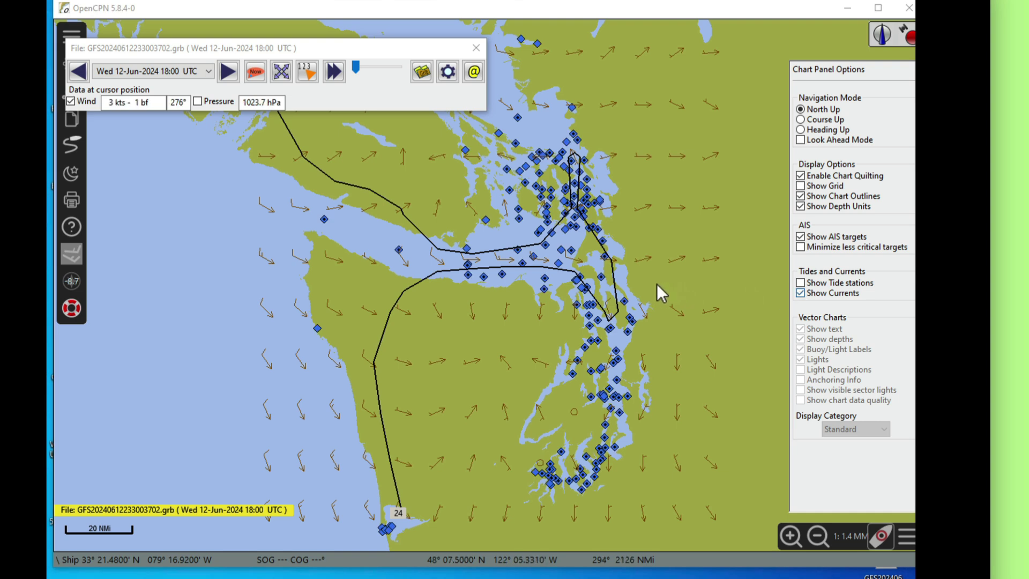
{"action": "scroll", "coordinate": [535, 277], "scroll_direction": "up", "scroll_amount": 1}
{"action": "scroll", "coordinate": [531, 271], "scroll_direction": "up", "scroll_amount": 2}
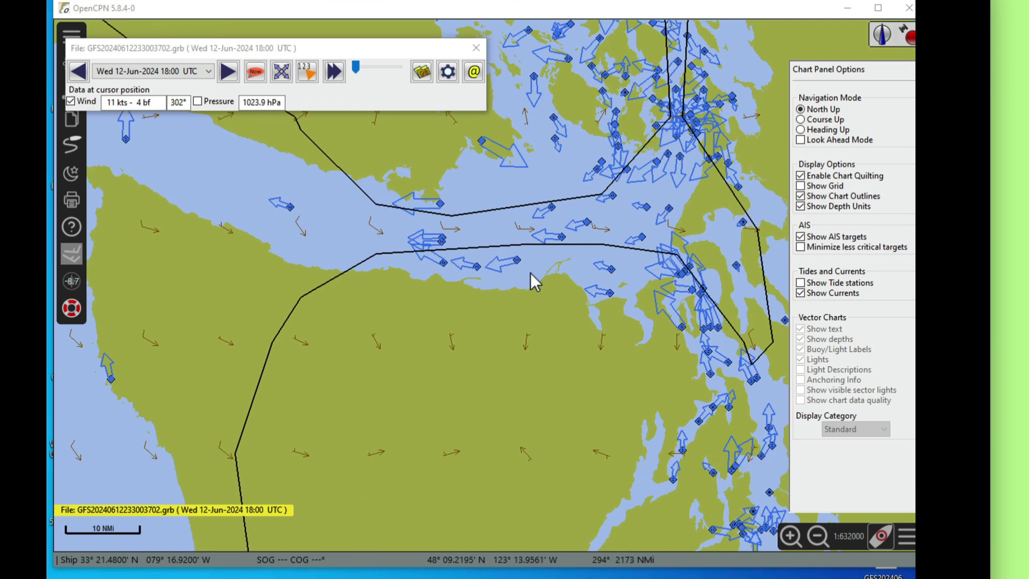
{"action": "left_click_drag", "start_coordinate": [525, 304], "coordinate": [551, 273]}
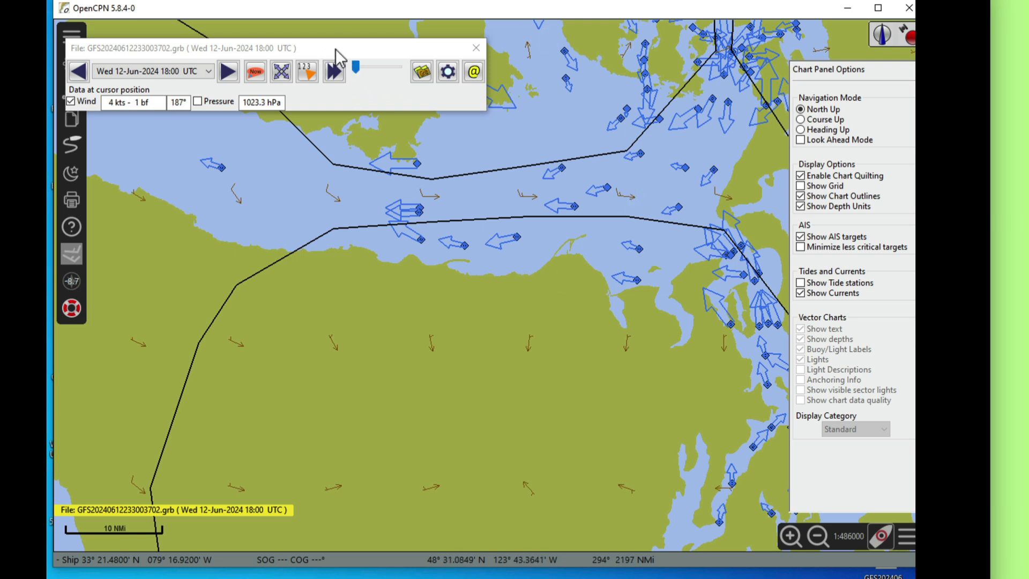
Jump the forecast to Sat 15-Jun 06:00, back to Thu 13-Jun 06:00, then open GRIB Settings.
{"action": "left_click_drag", "start_coordinate": [300, 47], "coordinate": [332, 39]}
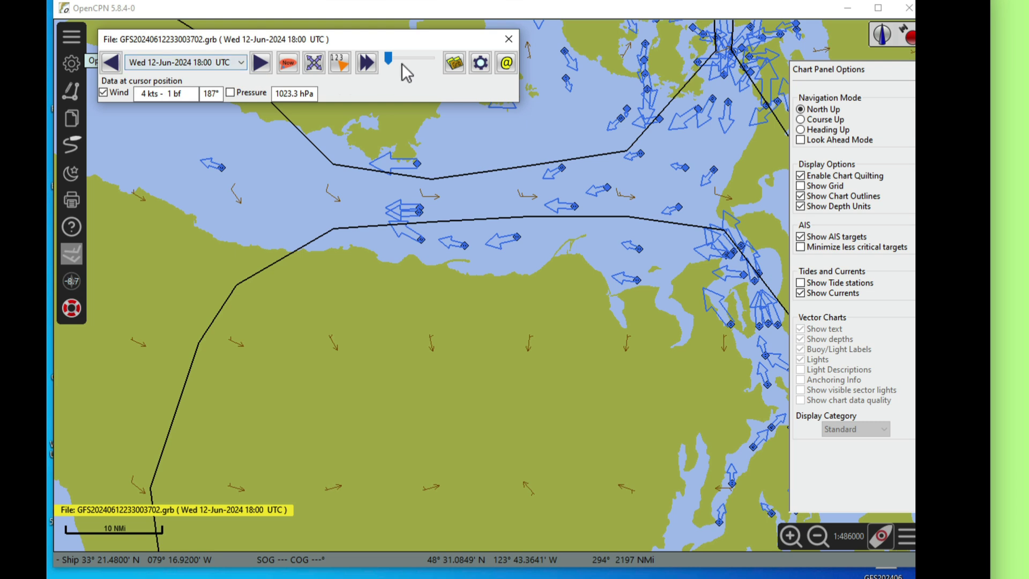
{"action": "left_click", "coordinate": [188, 62]}
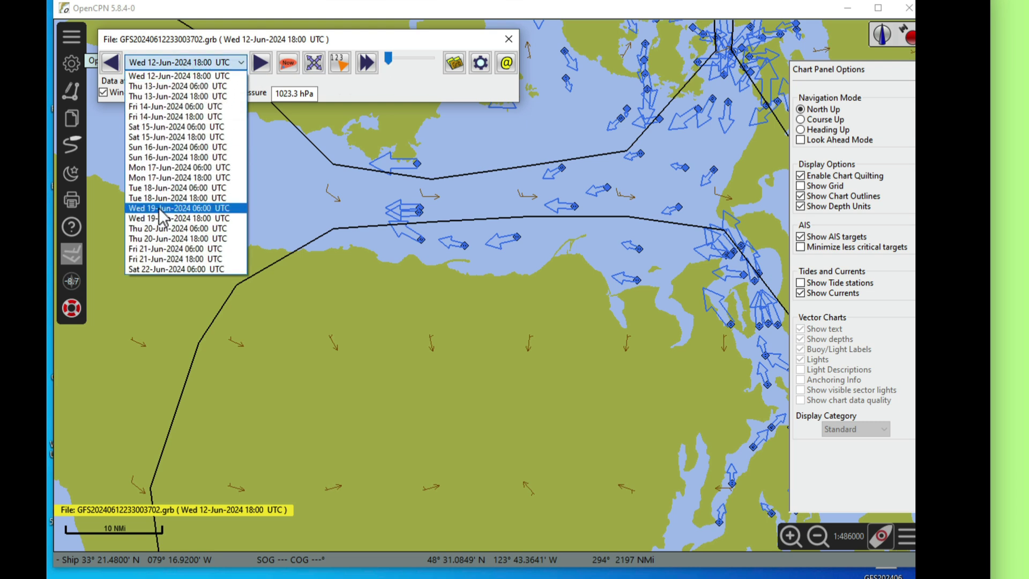
{"action": "left_click", "coordinate": [172, 127]}
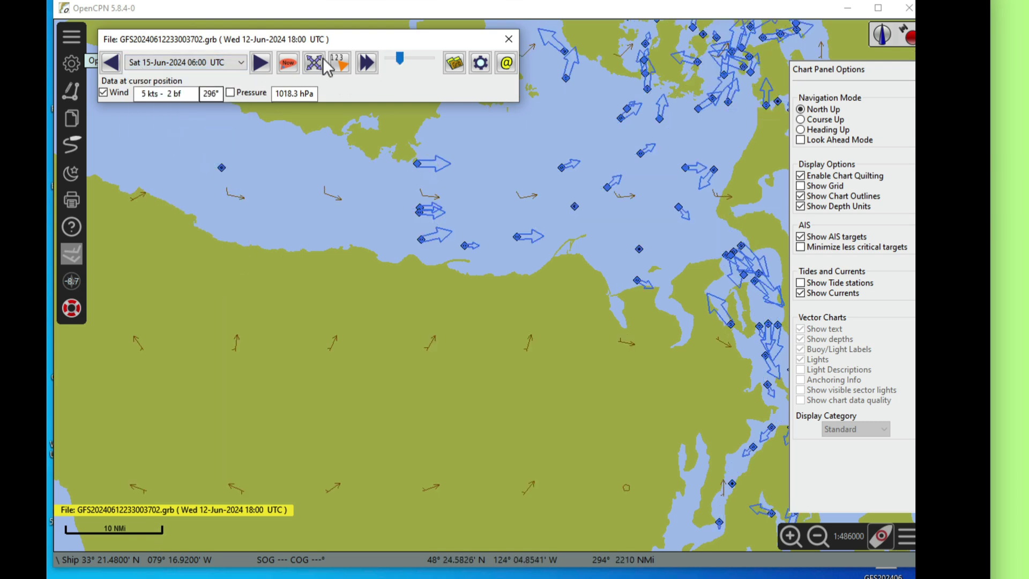
{"action": "left_click_drag", "start_coordinate": [397, 62], "coordinate": [433, 70]}
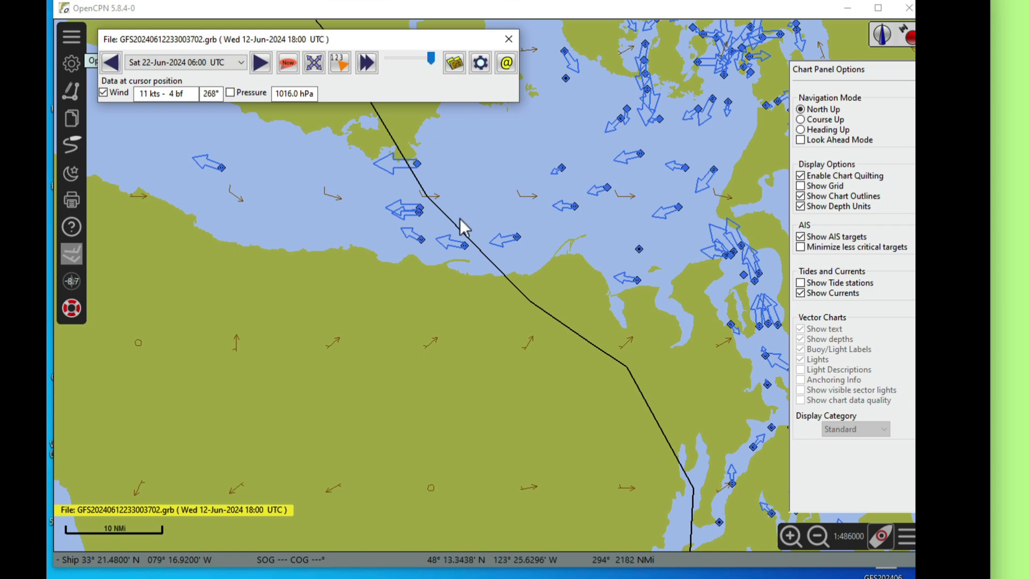
{"action": "left_click", "coordinate": [480, 62]}
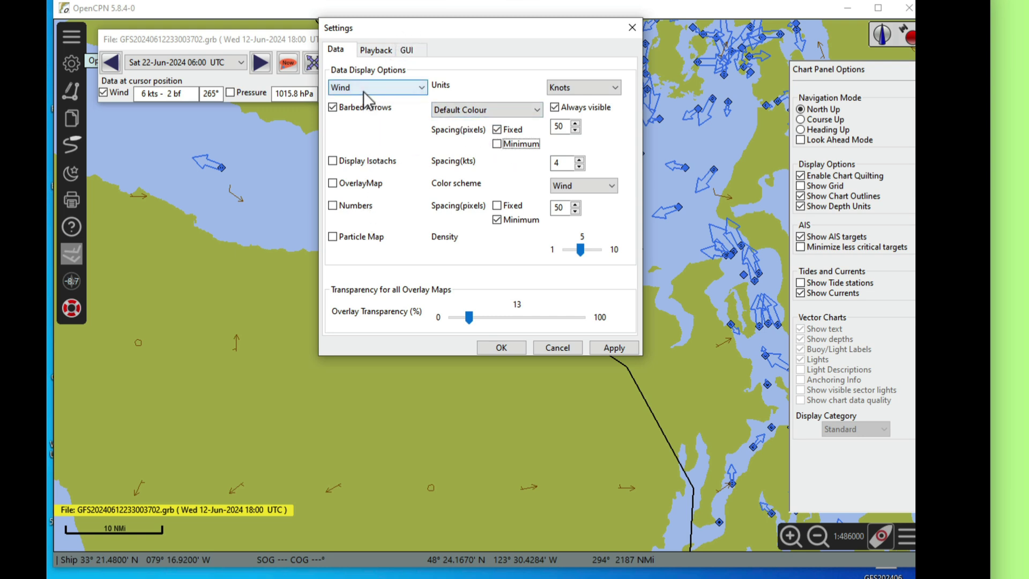
Select the Pressure data type in GRIB Settings and apply its display options.
{"action": "left_click", "coordinate": [333, 110]}
{"action": "left_click", "coordinate": [386, 88]}
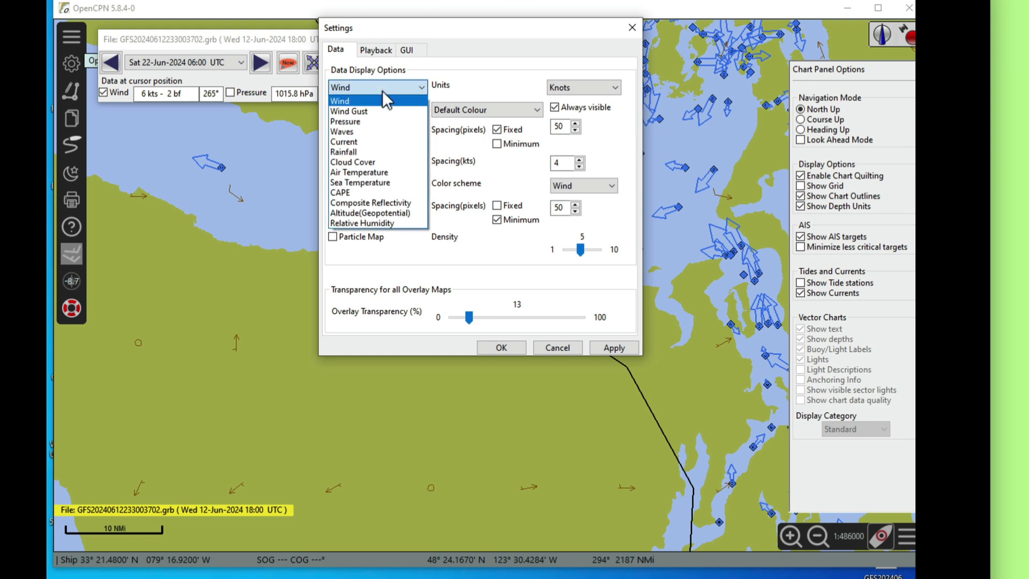
{"action": "left_click", "coordinate": [348, 121]}
{"action": "left_click", "coordinate": [333, 108]}
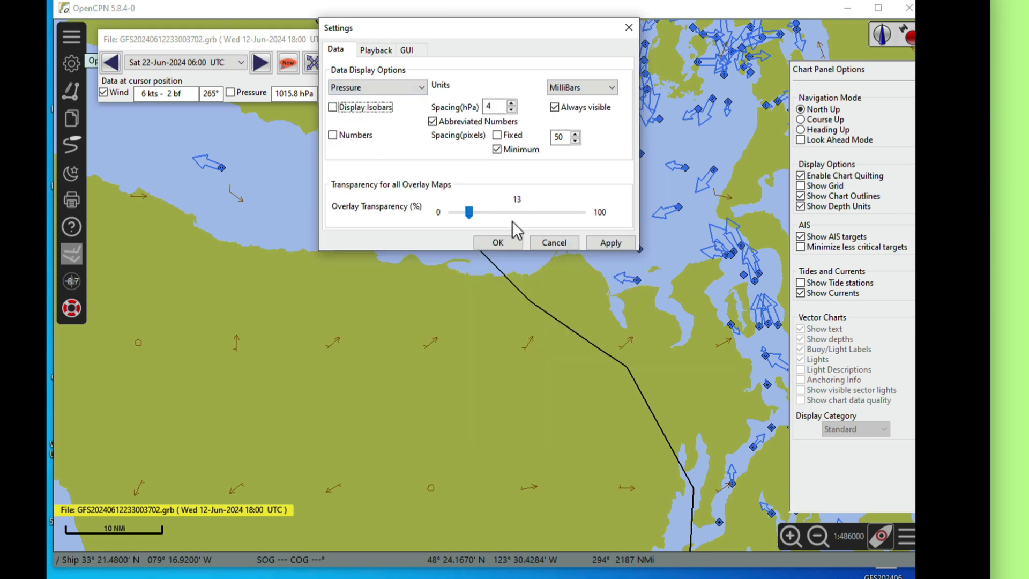
{"action": "left_click", "coordinate": [608, 242]}
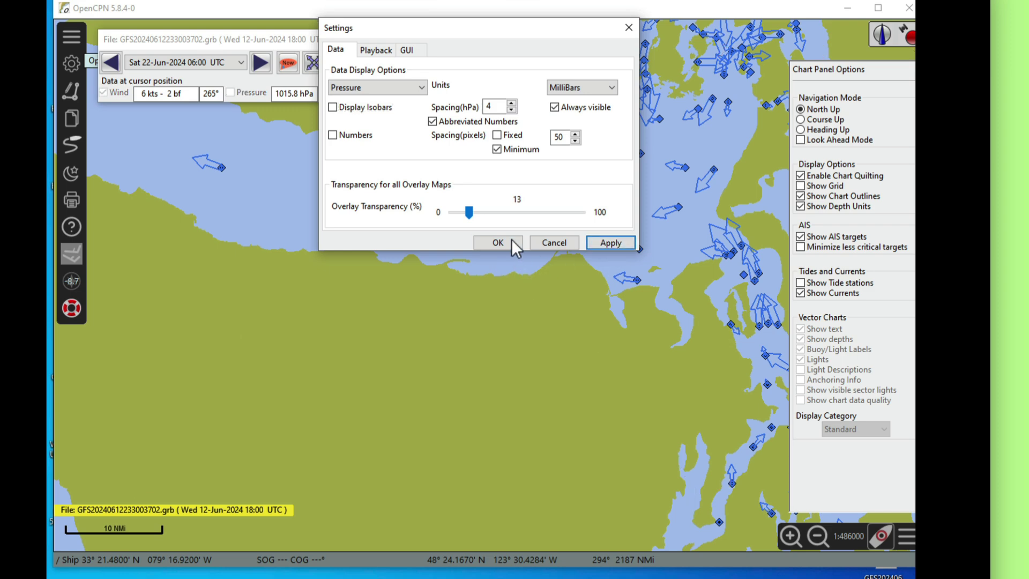
{"action": "left_click", "coordinate": [557, 243]}
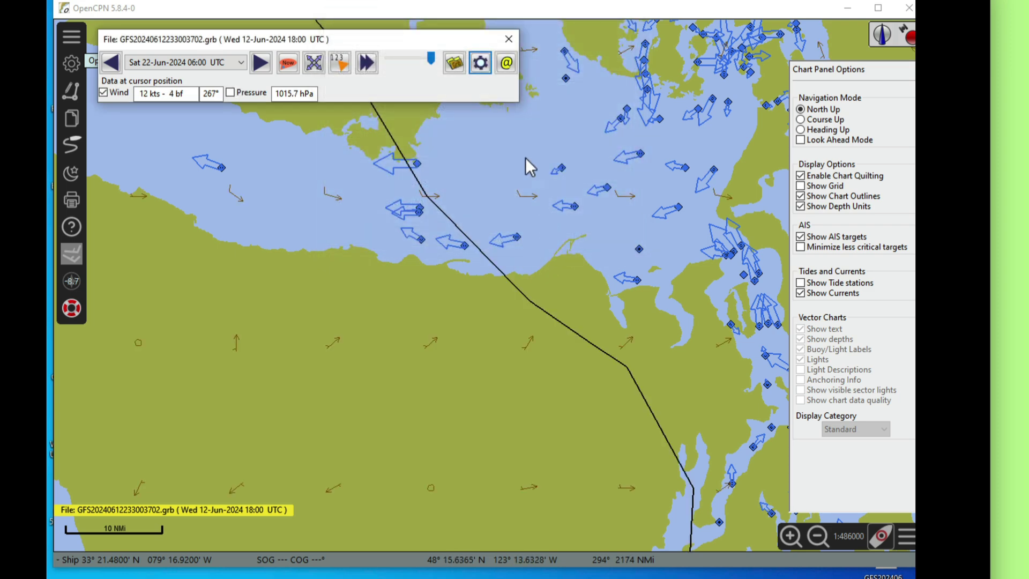
Move the forecast back to Tue 18-Jun-2024 18:00 UTC and switch off pressure isobars.
{"action": "mouse_move", "coordinate": [529, 355]}
{"action": "left_mouse_down"}
{"action": "mouse_move", "coordinate": [468, 367]}
{"action": "mouse_move", "coordinate": [533, 350]}
{"action": "mouse_move", "coordinate": [516, 352]}
{"action": "left_mouse_up"}
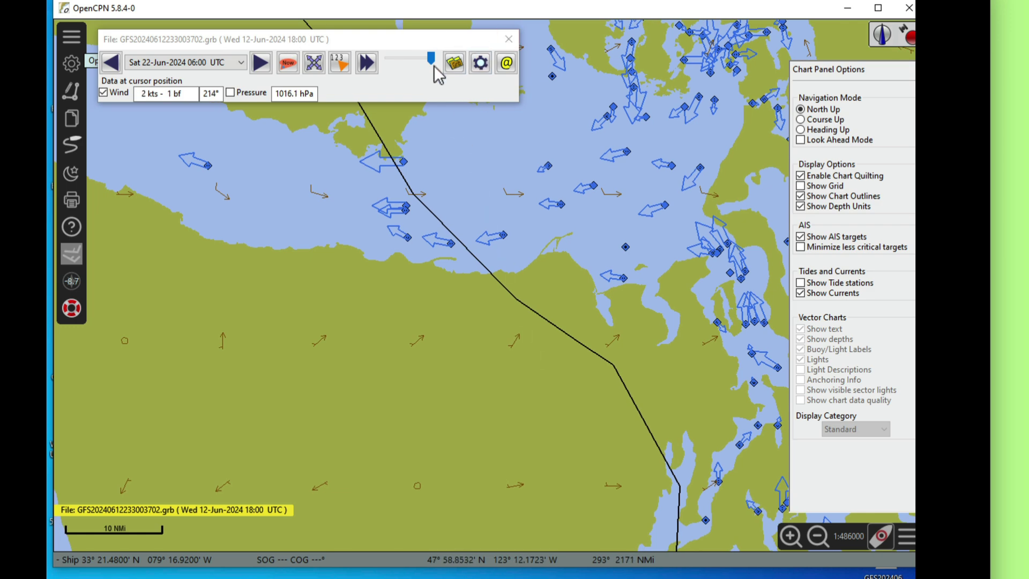
{"action": "left_click_drag", "start_coordinate": [430, 59], "coordinate": [403, 63]}
{"action": "left_click", "coordinate": [480, 63]}
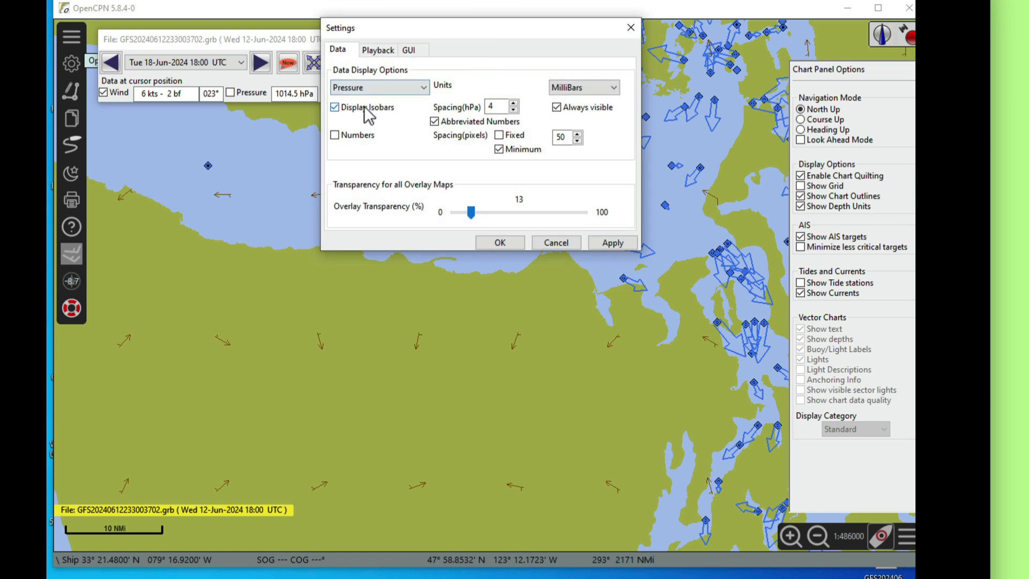
{"action": "left_click", "coordinate": [335, 108]}
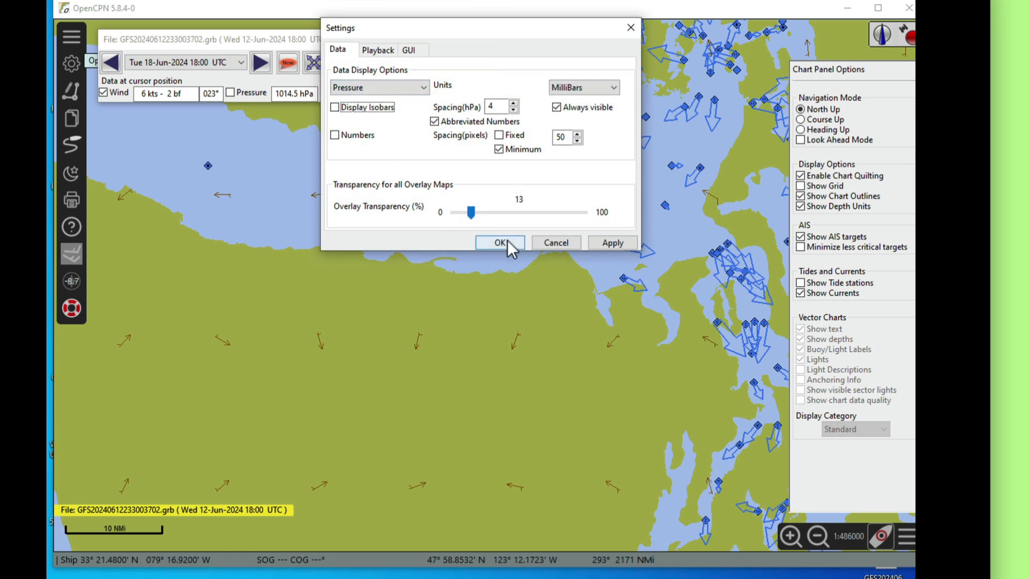
{"action": "left_click", "coordinate": [610, 242]}
{"action": "left_click", "coordinate": [494, 241]}
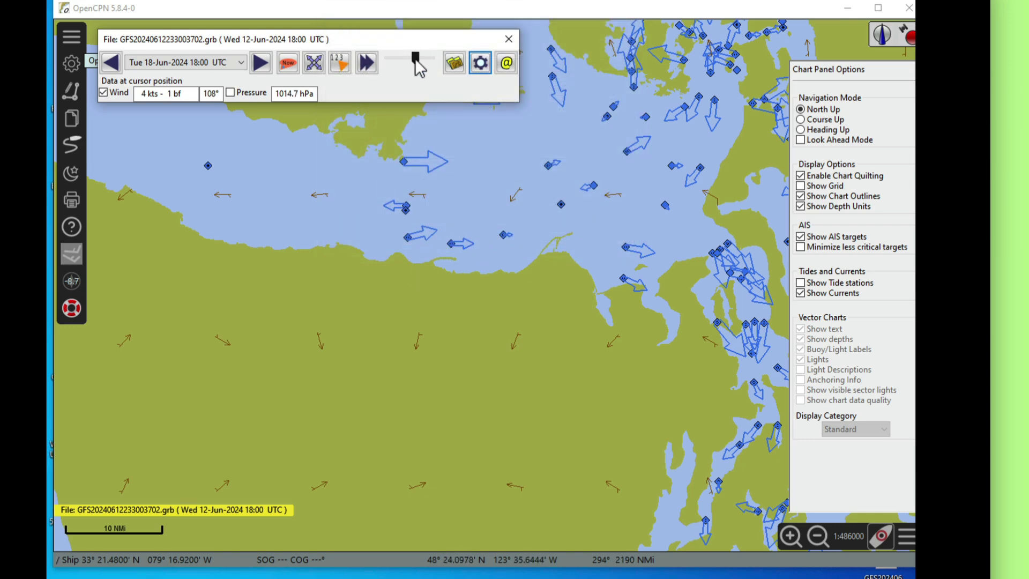
Advance the forecast four steps to Thu 20-Jun-2024 18:00 UTC and zoom the chart out.
{"action": "left_click_drag", "start_coordinate": [416, 59], "coordinate": [412, 58]}
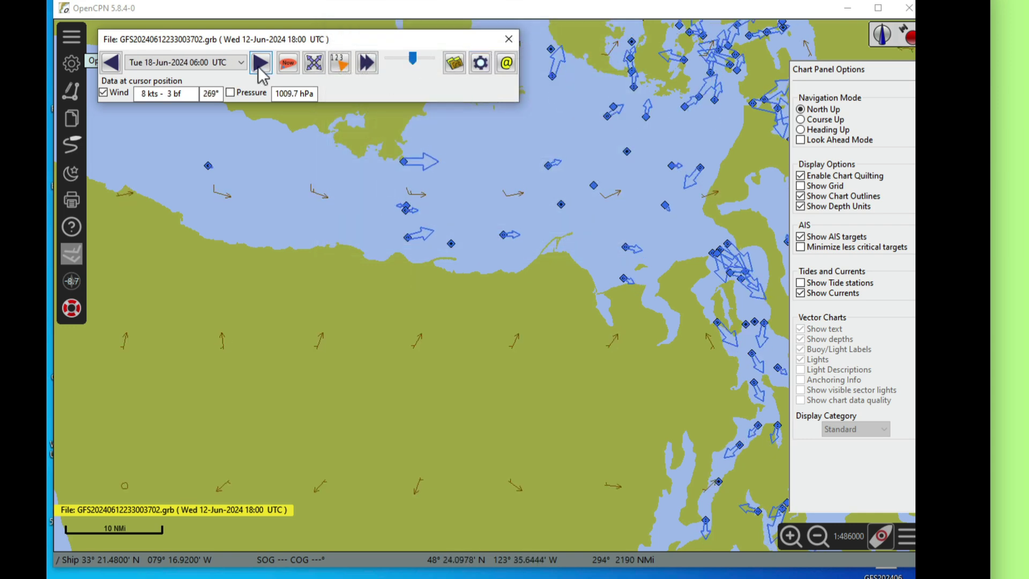
{"action": "left_click", "coordinate": [260, 62]}
{"action": "left_click", "coordinate": [260, 62]}
{"action": "left_click", "coordinate": [260, 62]}
{"action": "left_click", "coordinate": [260, 62]}
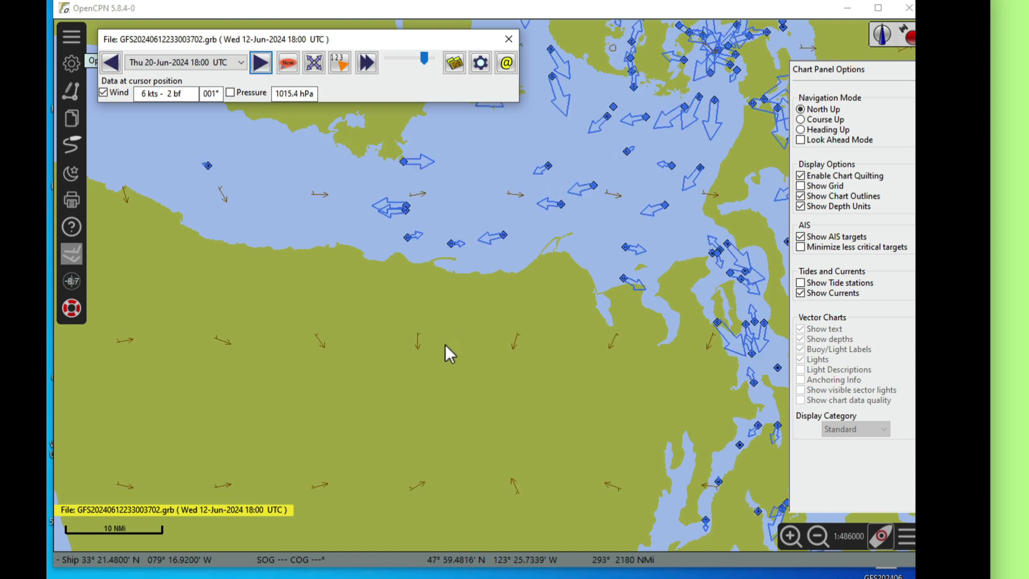
{"action": "scroll", "coordinate": [560, 283], "scroll_direction": "down", "scroll_amount": 3}
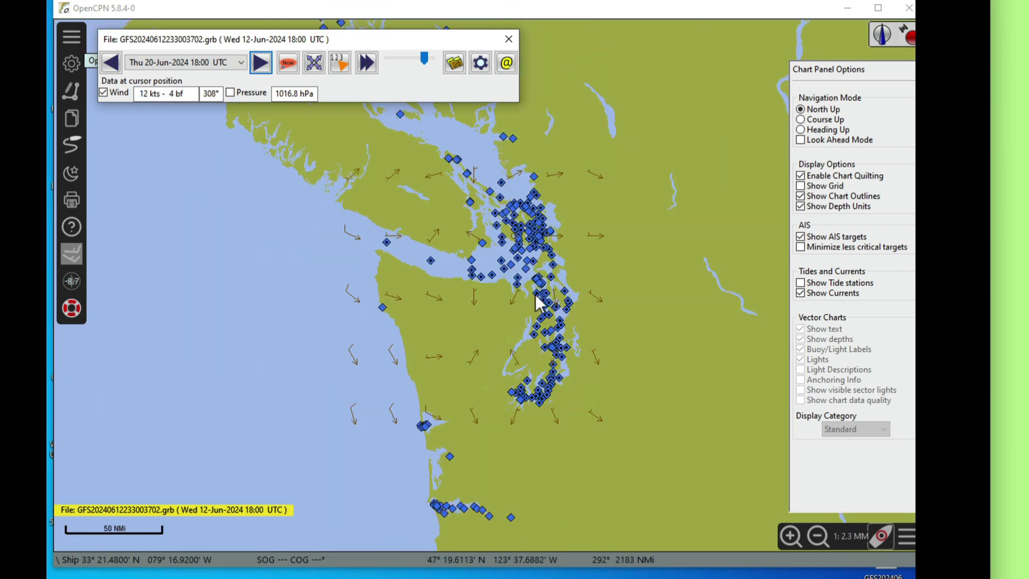
Pan the chart east from Puget Sound across the Great Lakes to the New England coast.
{"action": "left_click_drag", "start_coordinate": [651, 198], "coordinate": [391, 181]}
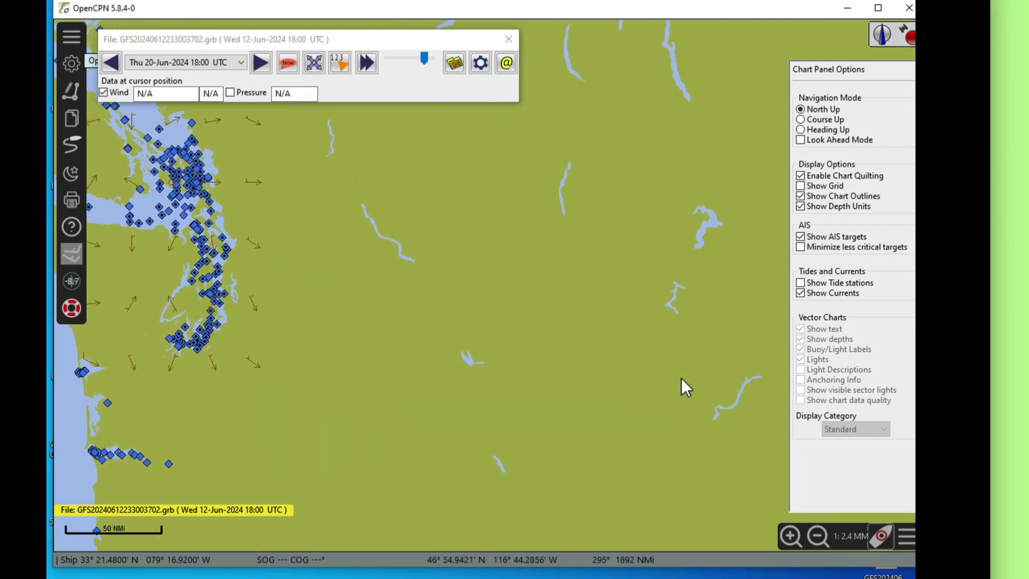
{"action": "left_click_drag", "start_coordinate": [684, 390], "coordinate": [145, 259]}
{"action": "left_click_drag", "start_coordinate": [833, 249], "coordinate": [177, 216]}
{"action": "left_click_drag", "start_coordinate": [734, 191], "coordinate": [377, 204]}
{"action": "left_click_drag", "start_coordinate": [632, 160], "coordinate": [271, 193]}
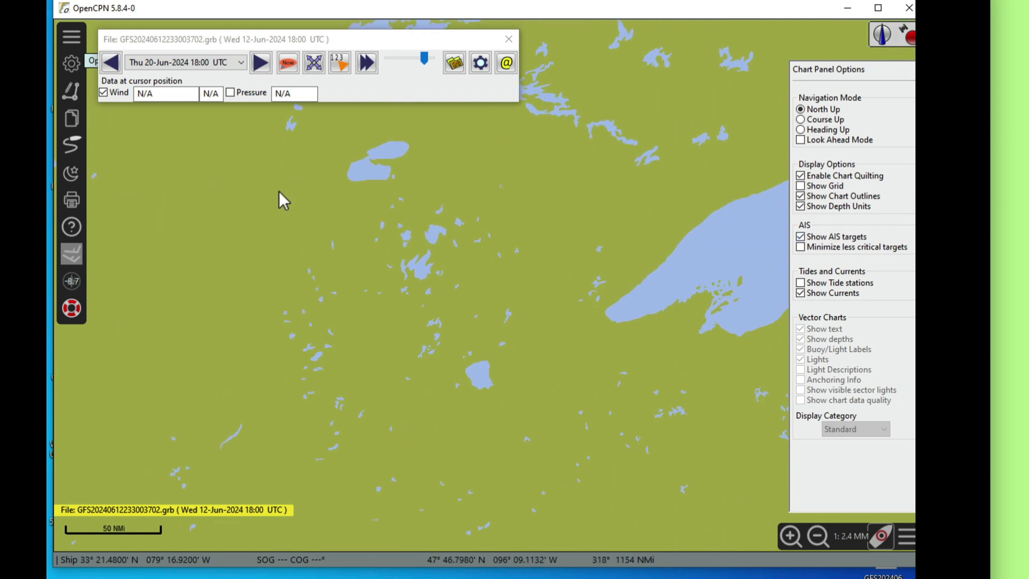
{"action": "left_click_drag", "start_coordinate": [542, 300], "coordinate": [334, 271]}
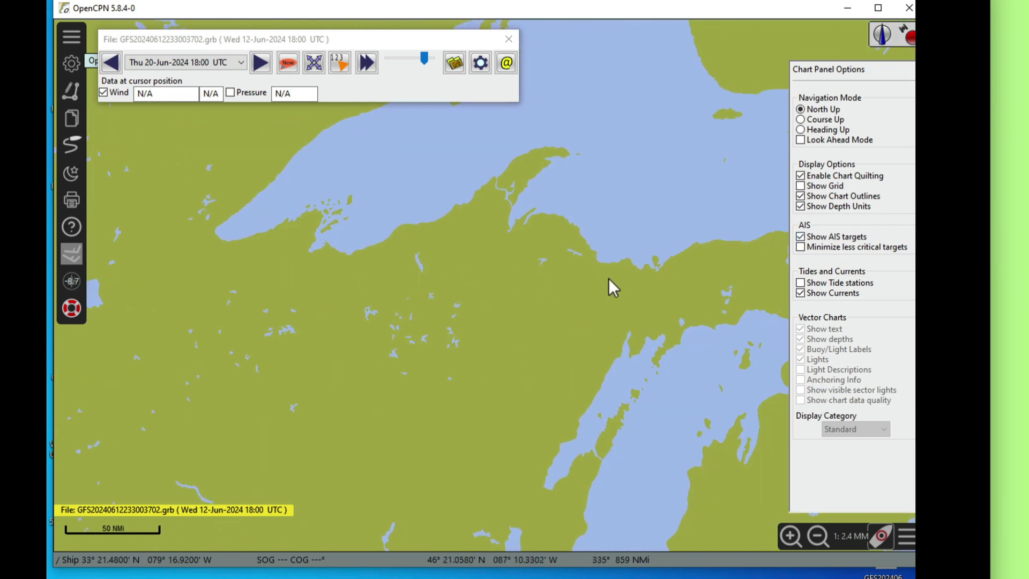
{"action": "left_click_drag", "start_coordinate": [602, 284], "coordinate": [426, 266]}
{"action": "left_click_drag", "start_coordinate": [517, 278], "coordinate": [398, 247]}
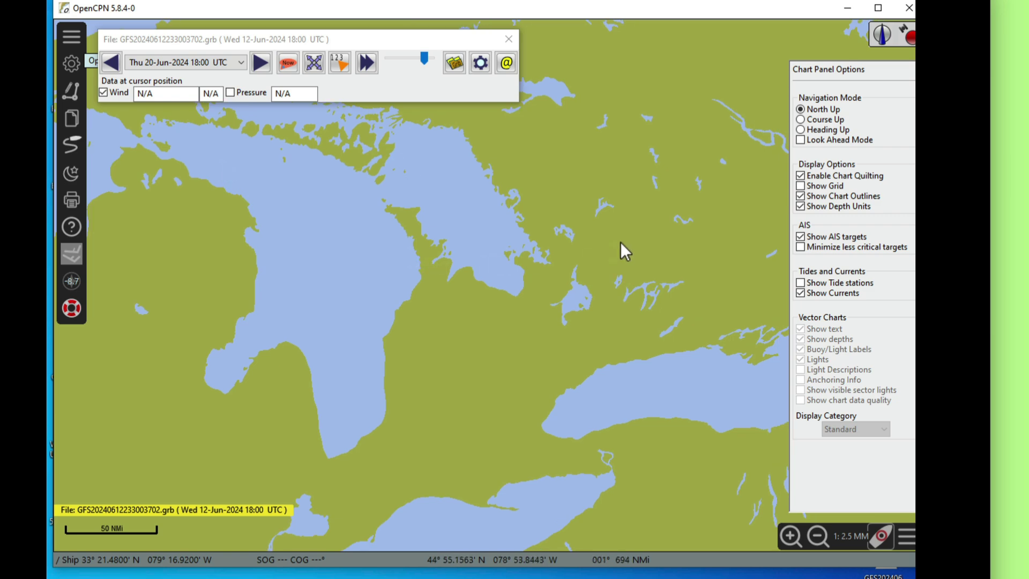
{"action": "left_click_drag", "start_coordinate": [619, 243], "coordinate": [433, 255]}
{"action": "left_click_drag", "start_coordinate": [573, 235], "coordinate": [508, 66]}
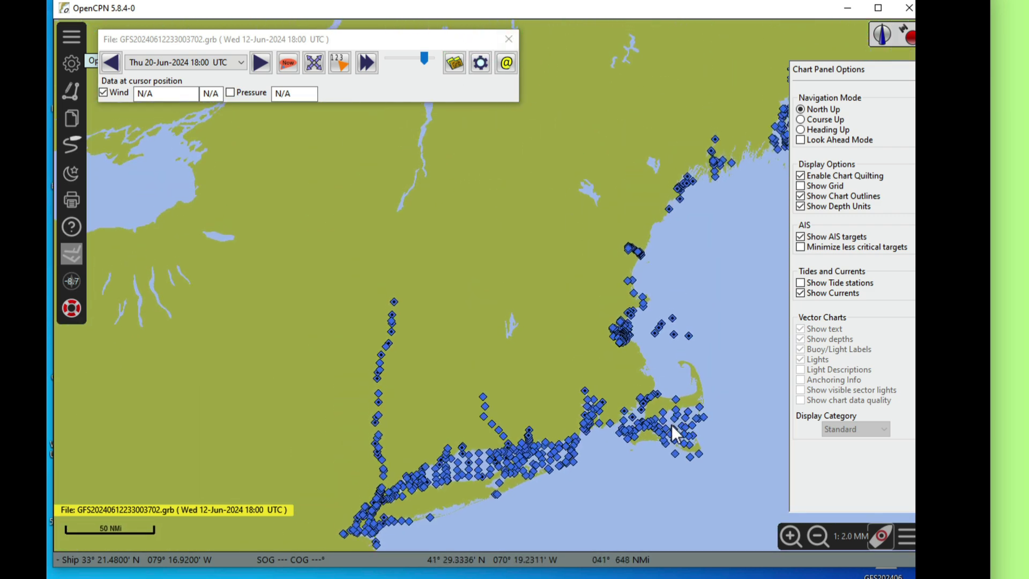
Zoom into Buzzards Bay and set the forecast back to Sat 15-Jun-2024 18:00 UTC.
{"action": "scroll", "coordinate": [683, 428], "scroll_direction": "up", "scroll_amount": 2}
{"action": "left_click_drag", "start_coordinate": [675, 429], "coordinate": [680, 235]}
{"action": "scroll", "coordinate": [676, 226], "scroll_direction": "up", "scroll_amount": 3}
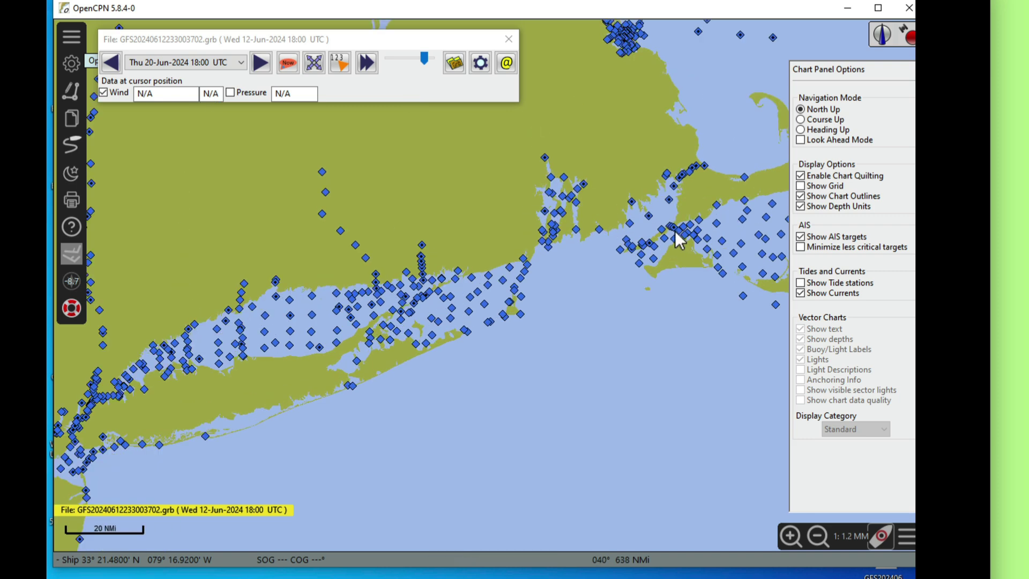
{"action": "left_click_drag", "start_coordinate": [571, 242], "coordinate": [624, 207]}
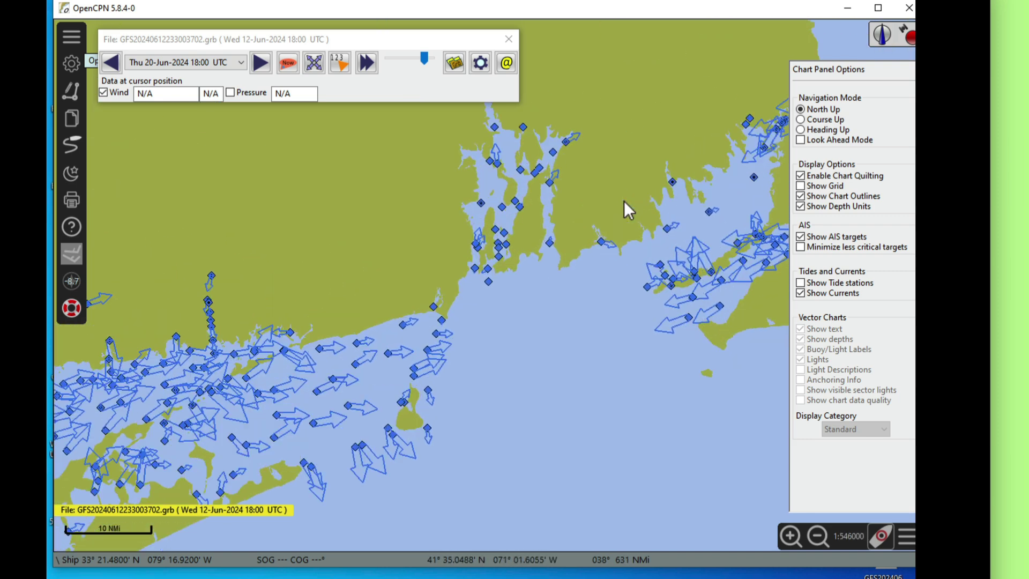
{"action": "scroll", "coordinate": [623, 201], "scroll_direction": "up", "scroll_amount": 2}
{"action": "left_click_drag", "start_coordinate": [673, 168], "coordinate": [533, 188]}
{"action": "scroll", "coordinate": [563, 199], "scroll_direction": "up", "scroll_amount": 1}
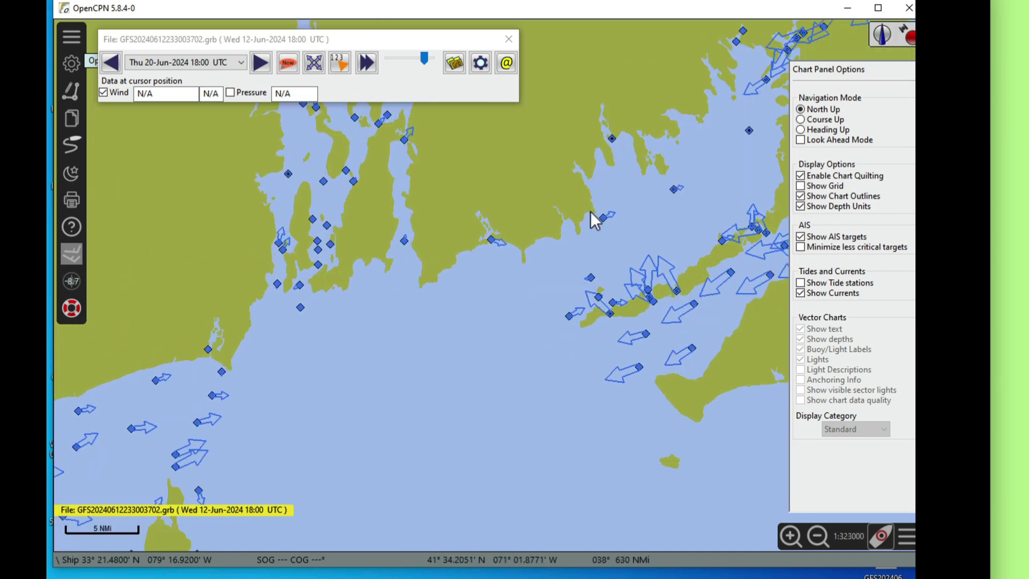
{"action": "left_click", "coordinate": [420, 59]}
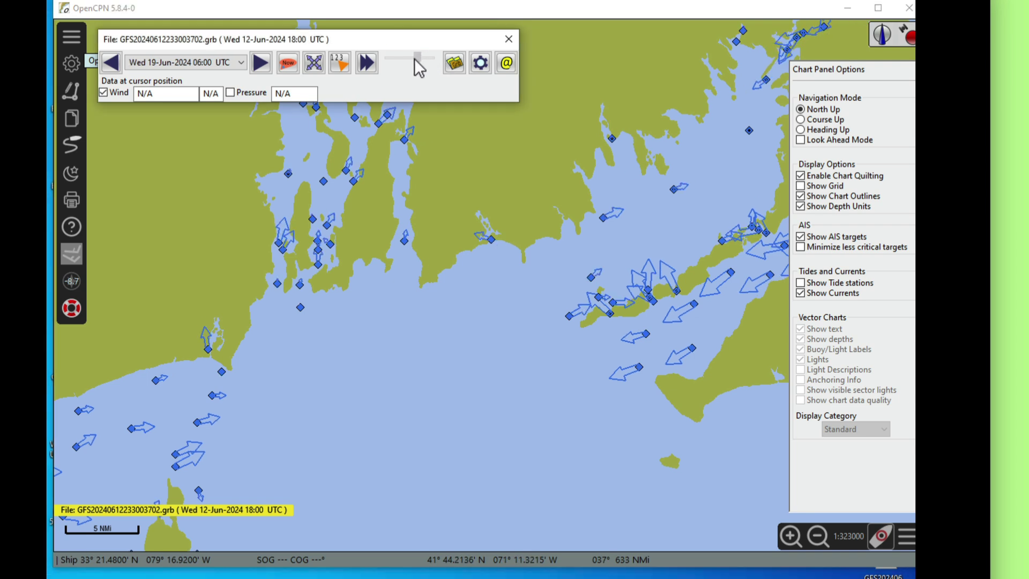
{"action": "mouse_move", "coordinate": [414, 60]}
{"action": "left_mouse_down"}
{"action": "mouse_move", "coordinate": [390, 59]}
{"action": "mouse_move", "coordinate": [435, 65]}
{"action": "mouse_move", "coordinate": [399, 65]}
{"action": "left_mouse_up"}
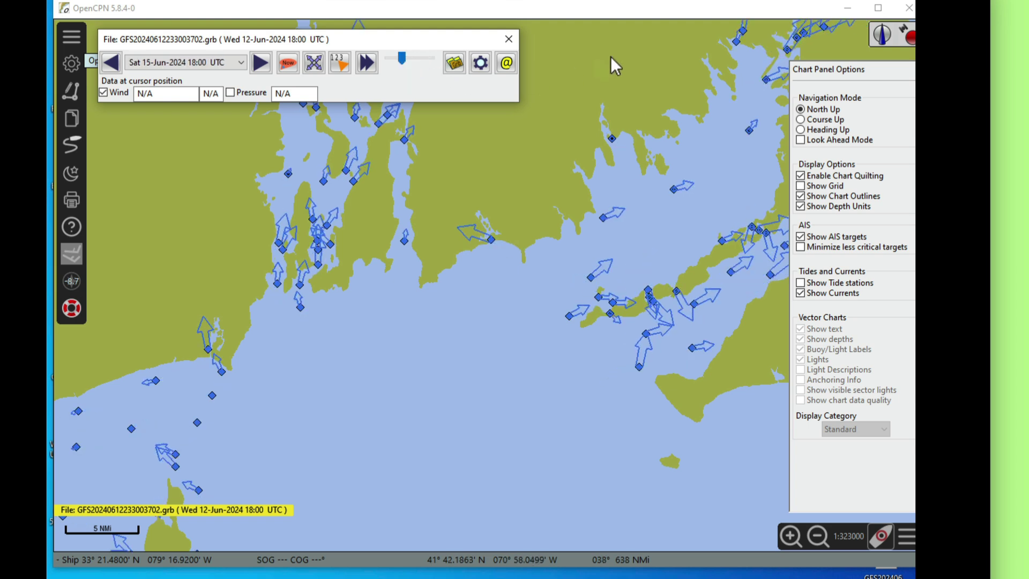